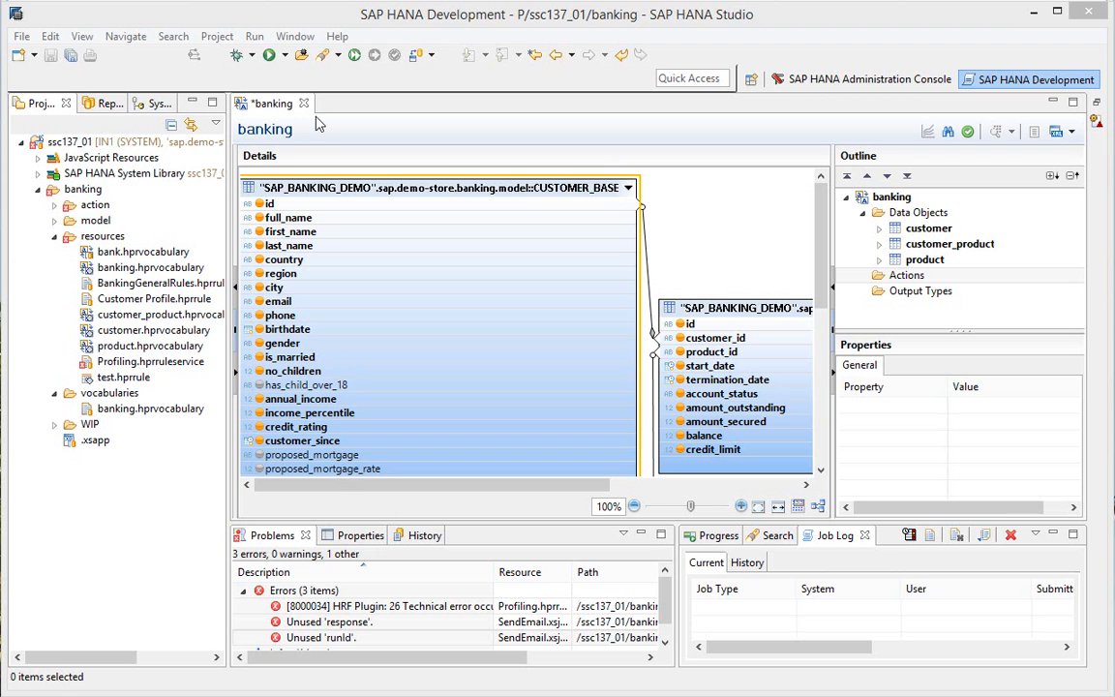
- Open SendEmail.xsjslib from the lib folder under action, review its script, and return to the banking vocabulary
{"action": "left_click", "coordinate": [53, 205]}
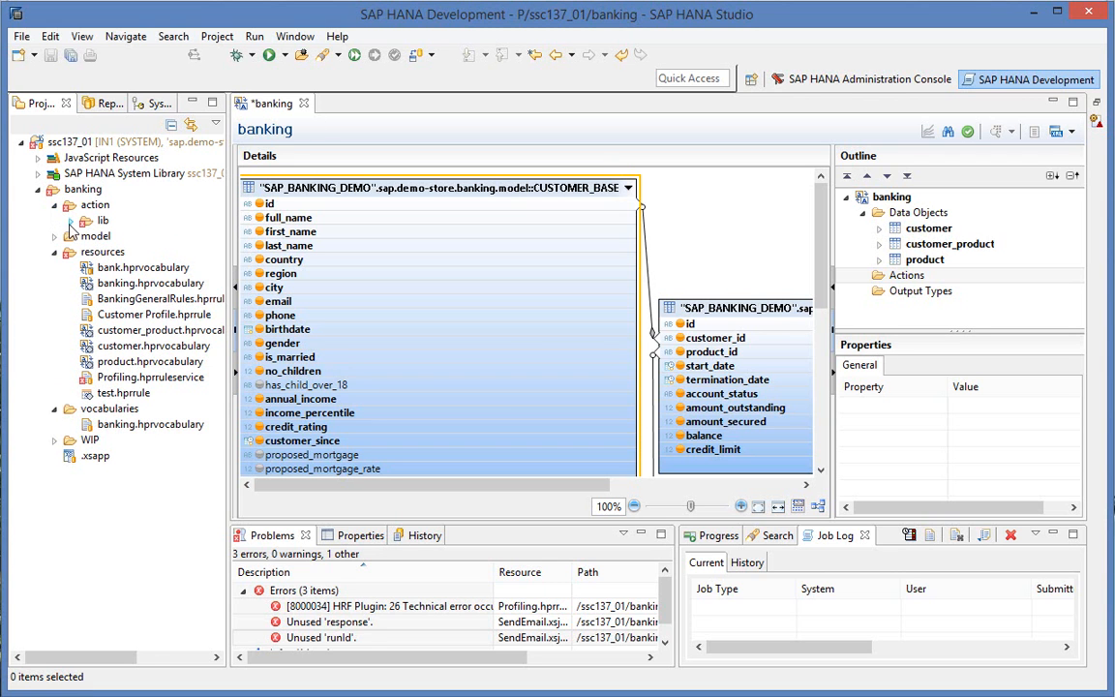
{"action": "left_click", "coordinate": [70, 221]}
{"action": "double_click", "coordinate": [152, 237]}
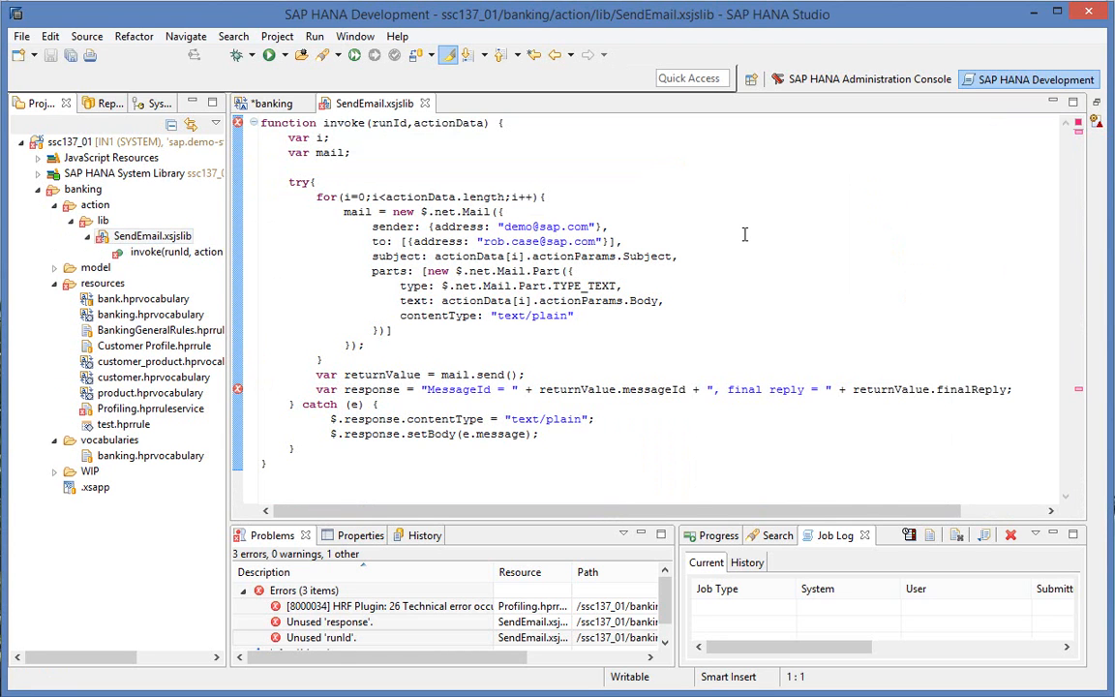
{"action": "mouse_move", "coordinate": [360, 131]}
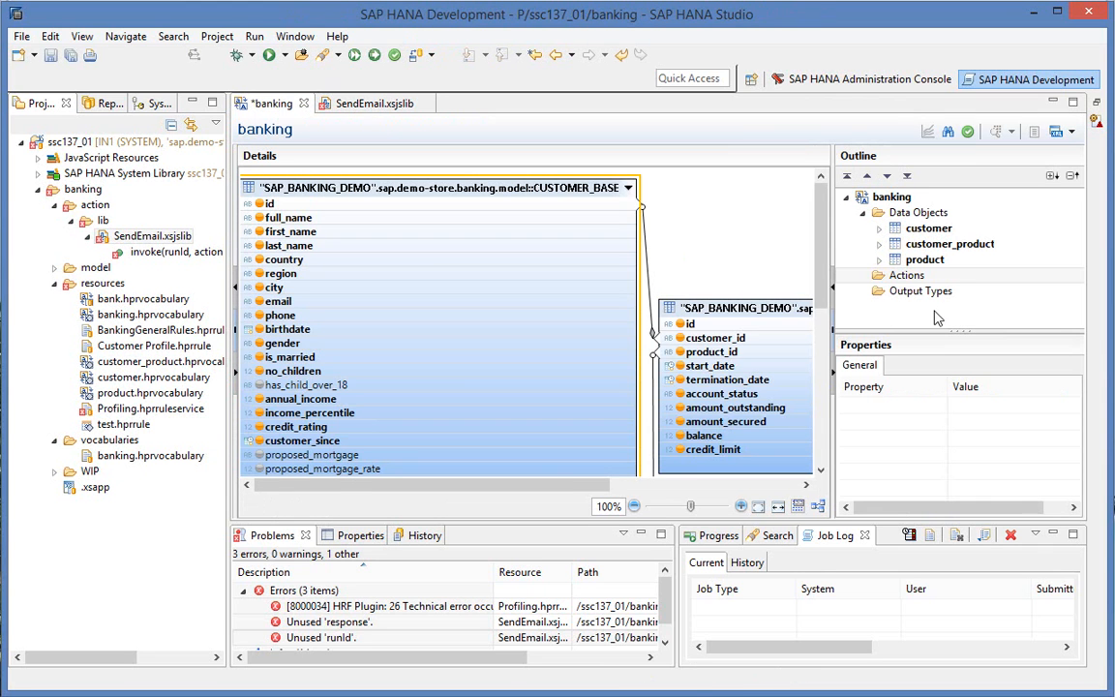
- Start a new output type in the banking vocabulary, named CustomerProfile with the description "Customer Profile"
{"action": "left_click", "coordinate": [905, 275]}
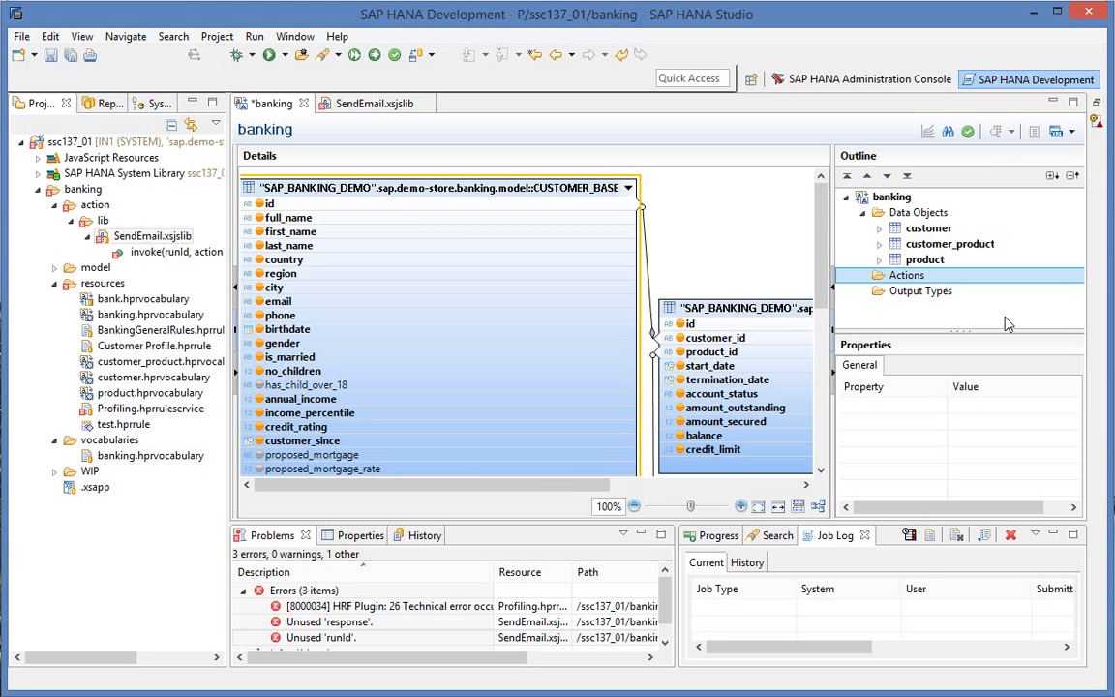
{"action": "left_click", "coordinate": [908, 294]}
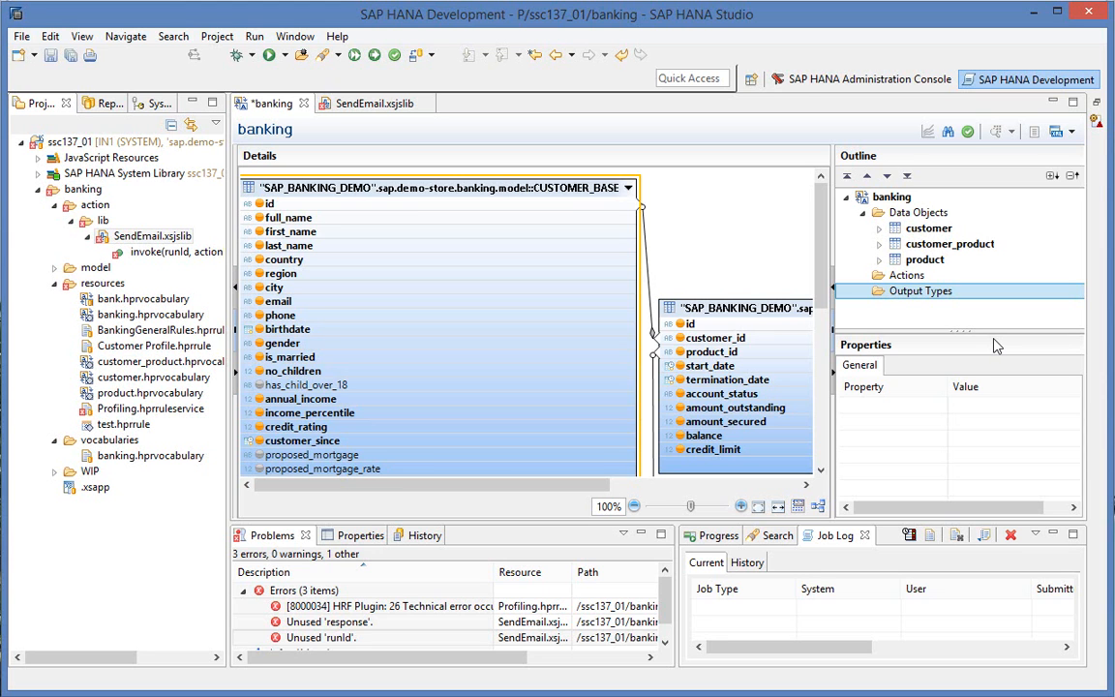
{"action": "right_click", "coordinate": [905, 292]}
{"action": "left_click", "coordinate": [946, 302]}
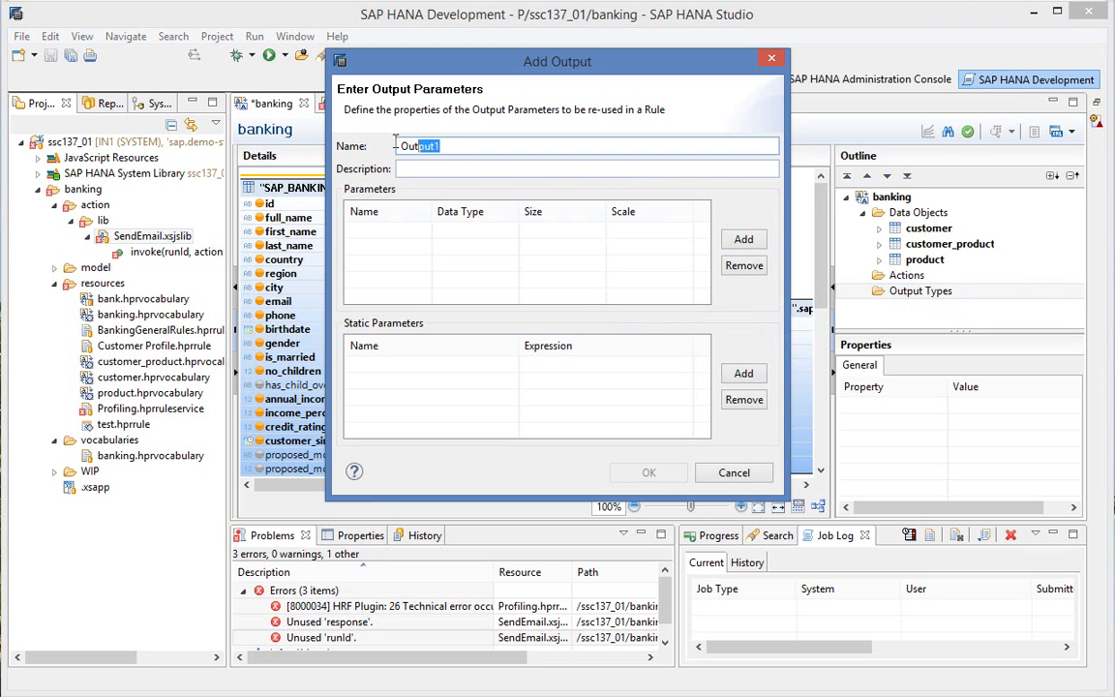
{"action": "type", "text": "CustomerProfile"}
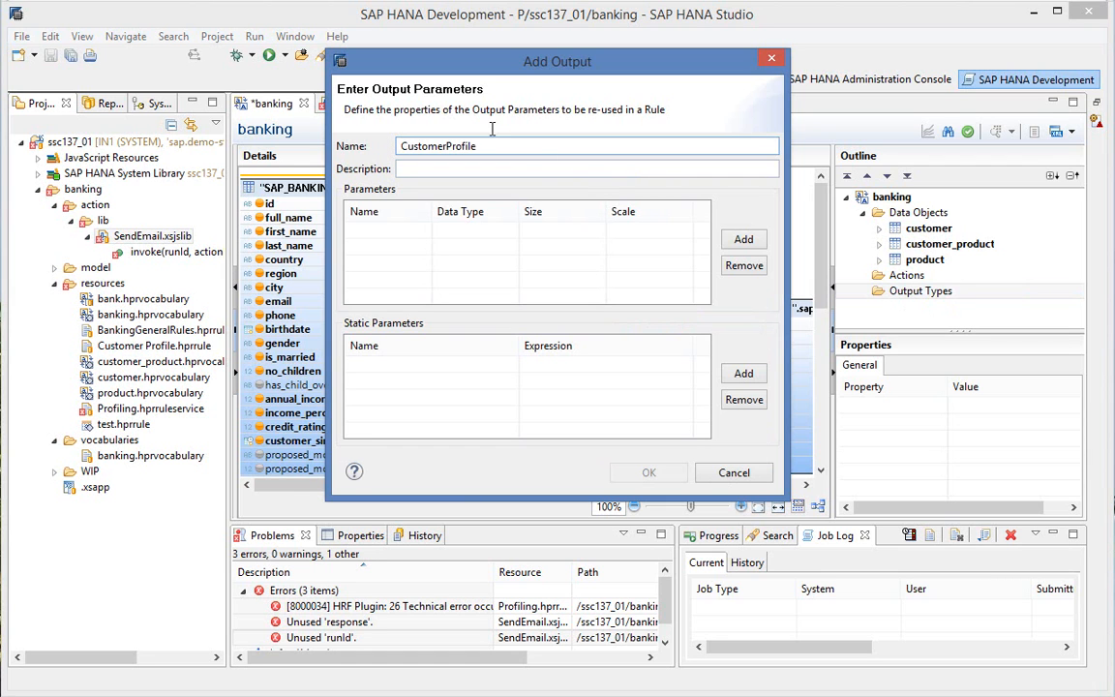
{"action": "key", "text": "Tab"}
{"action": "left_click", "coordinate": [446, 169]}
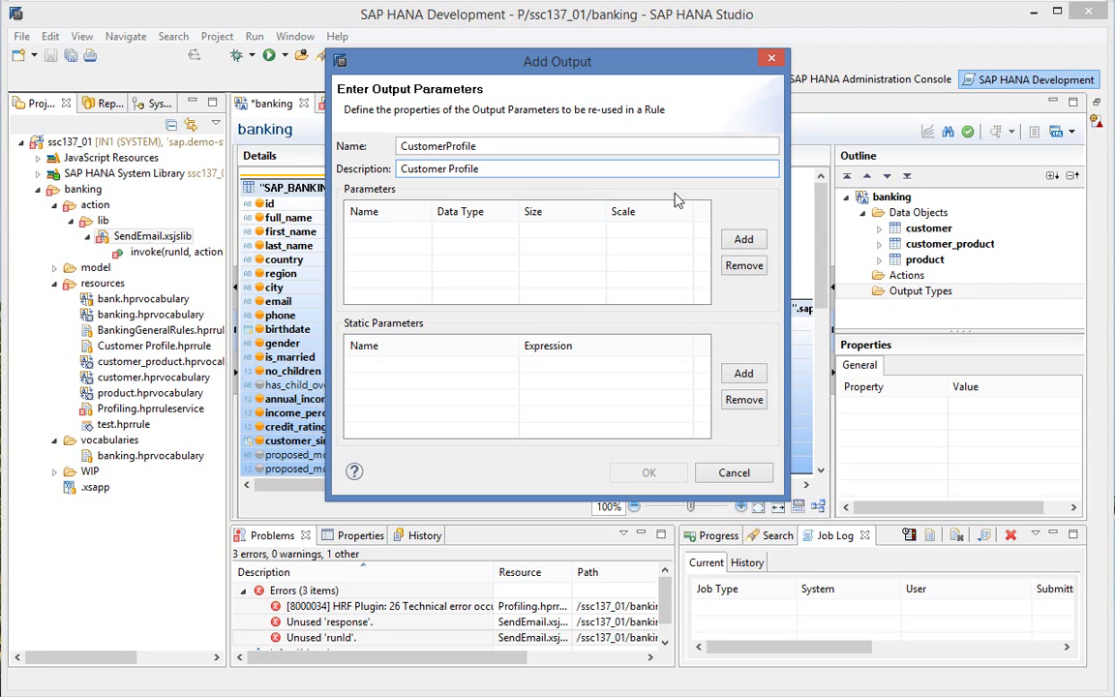
- Add an output parameter named MaritalStatus with data type NVARCHAR and size 100
{"action": "left_click", "coordinate": [745, 240]}
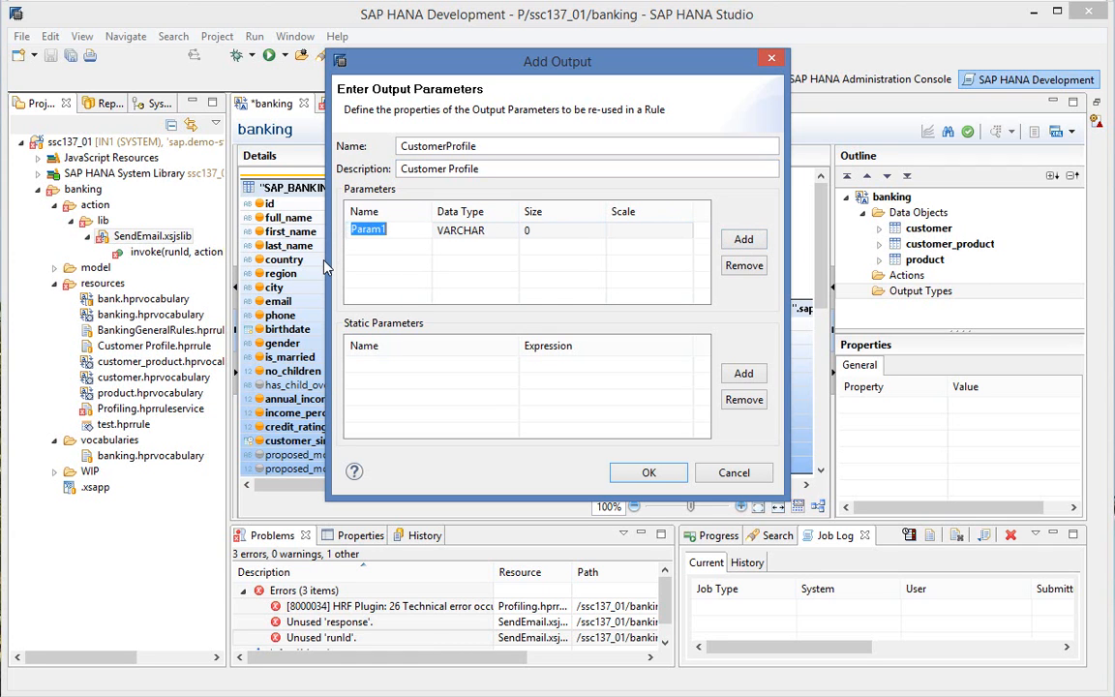
{"action": "type", "text": "MaritalStatus"}
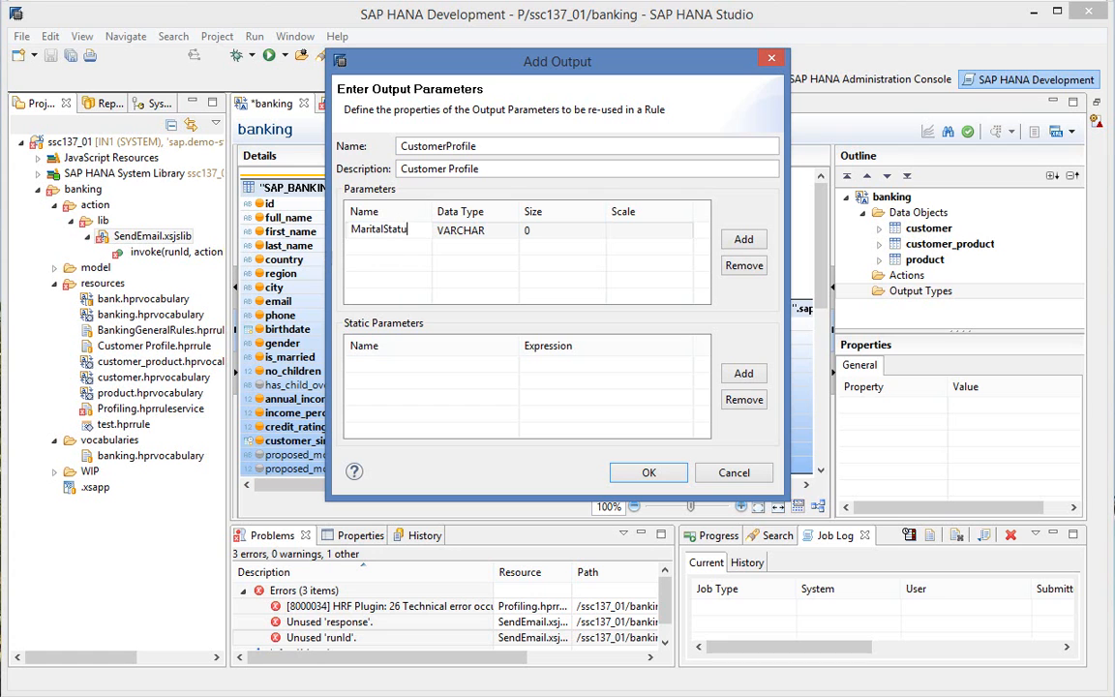
{"action": "left_click", "coordinate": [460, 230]}
{"action": "left_click", "coordinate": [460, 229]}
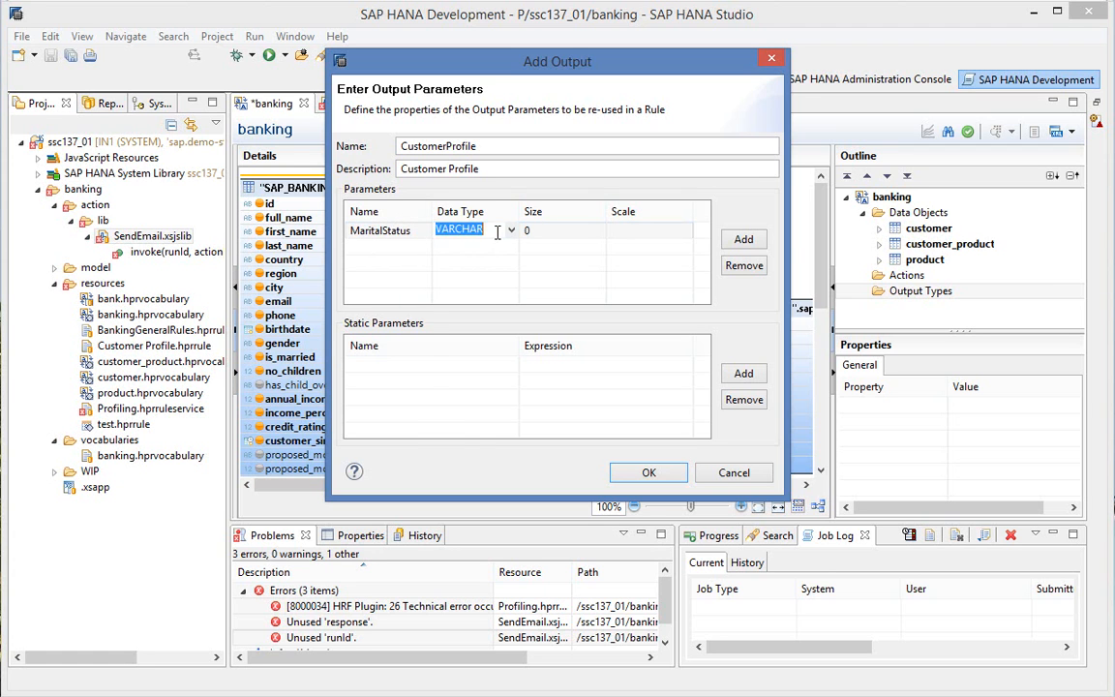
{"action": "left_click", "coordinate": [510, 229]}
{"action": "left_click", "coordinate": [511, 272]}
{"action": "left_click", "coordinate": [530, 229]}
{"action": "type", "text": "100"}
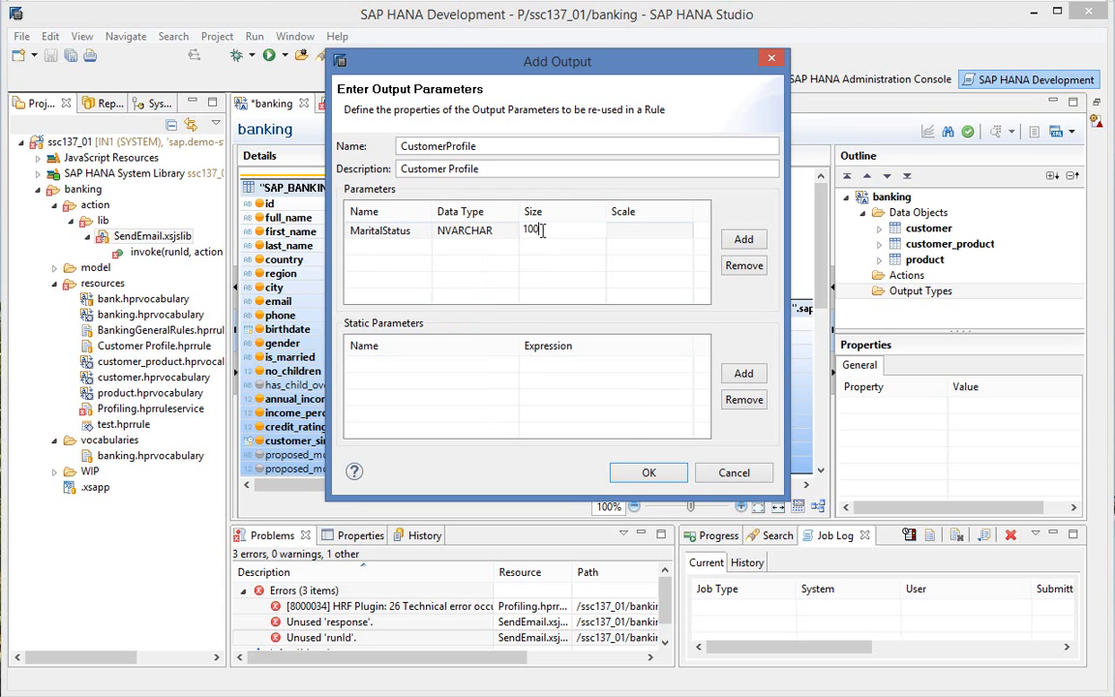
- Add a second output parameter named Birthdate with data type DATE
{"action": "left_click", "coordinate": [396, 247]}
{"action": "type", "text": "Birthdate"}
{"action": "left_click", "coordinate": [470, 247]}
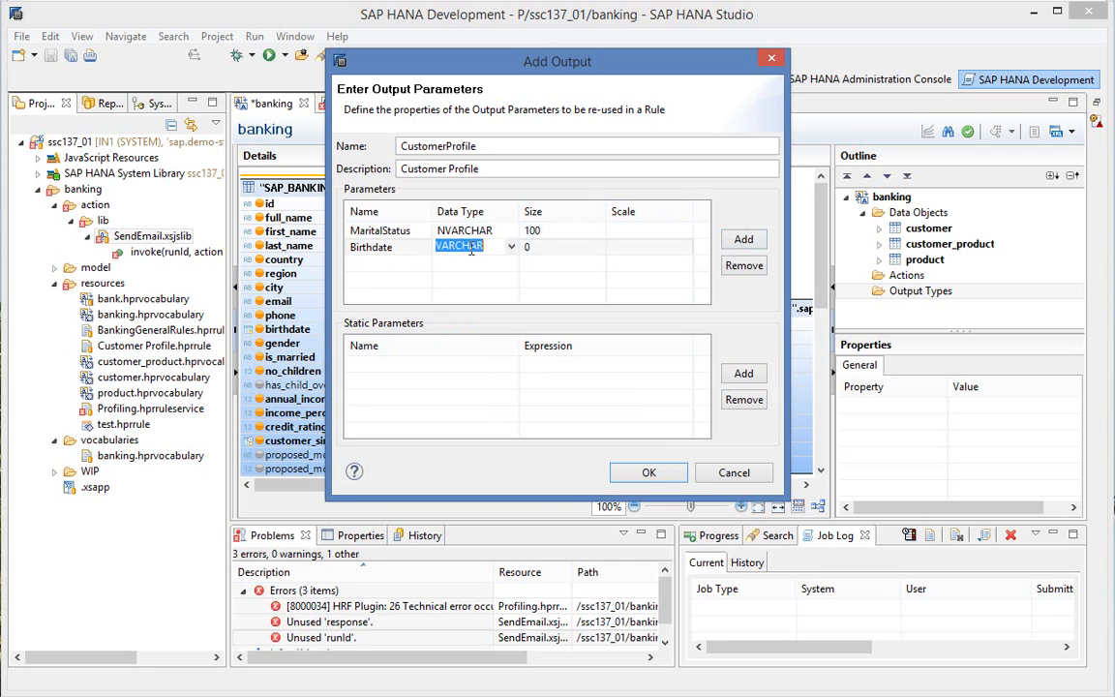
{"action": "left_click", "coordinate": [471, 249]}
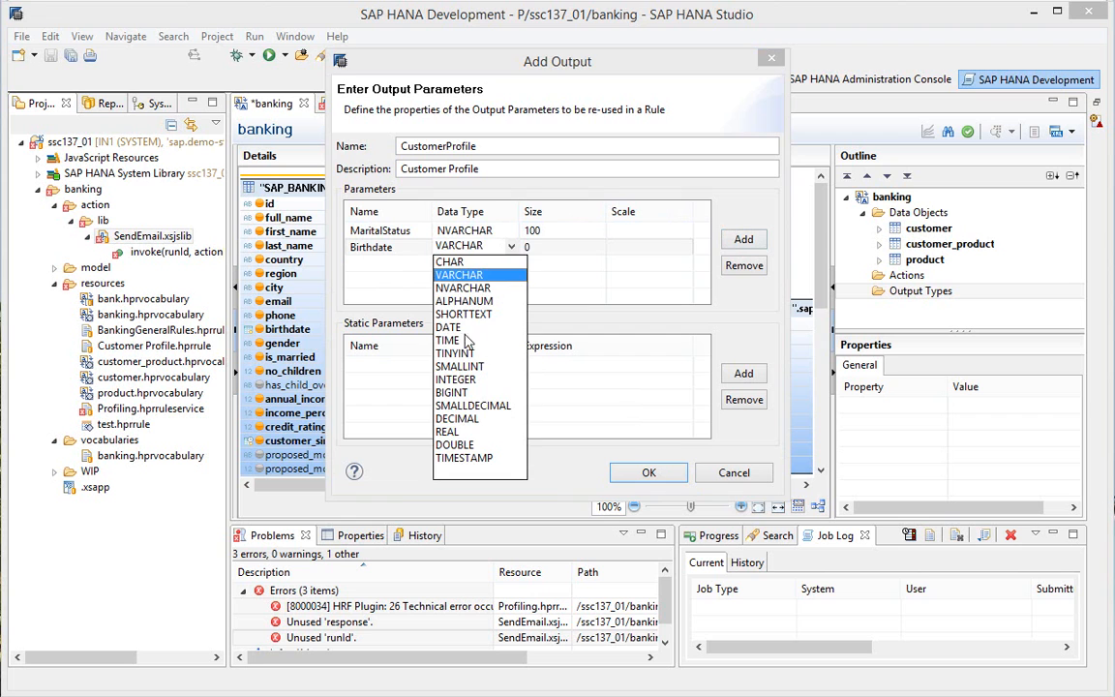
{"action": "left_click", "coordinate": [455, 329]}
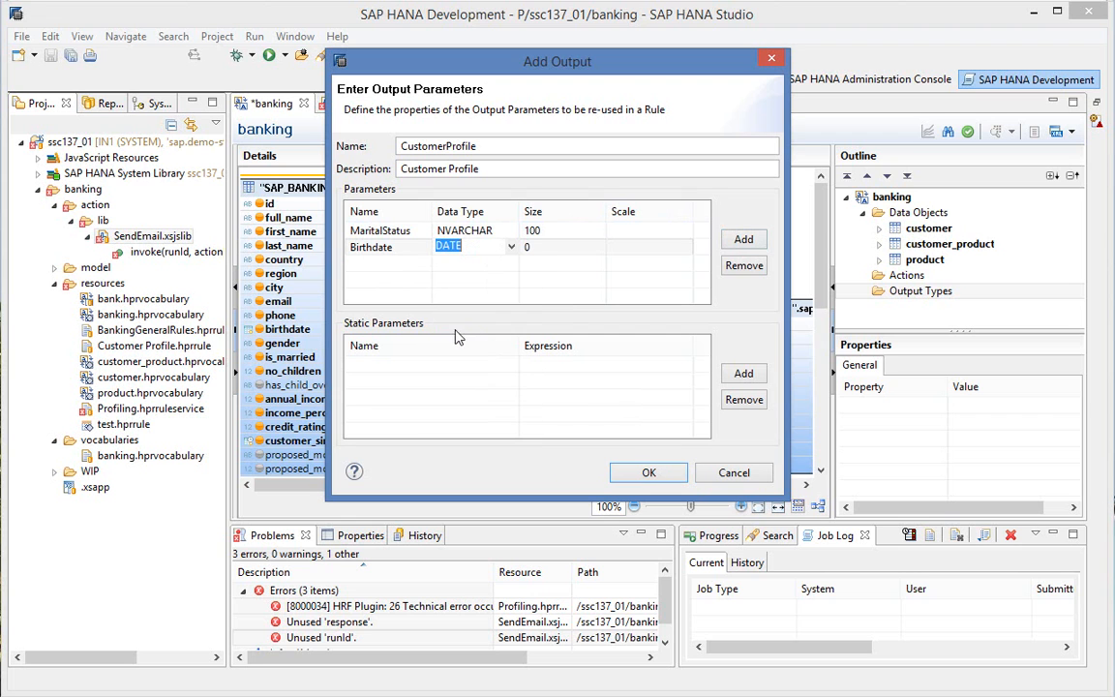
{"action": "left_click", "coordinate": [544, 264]}
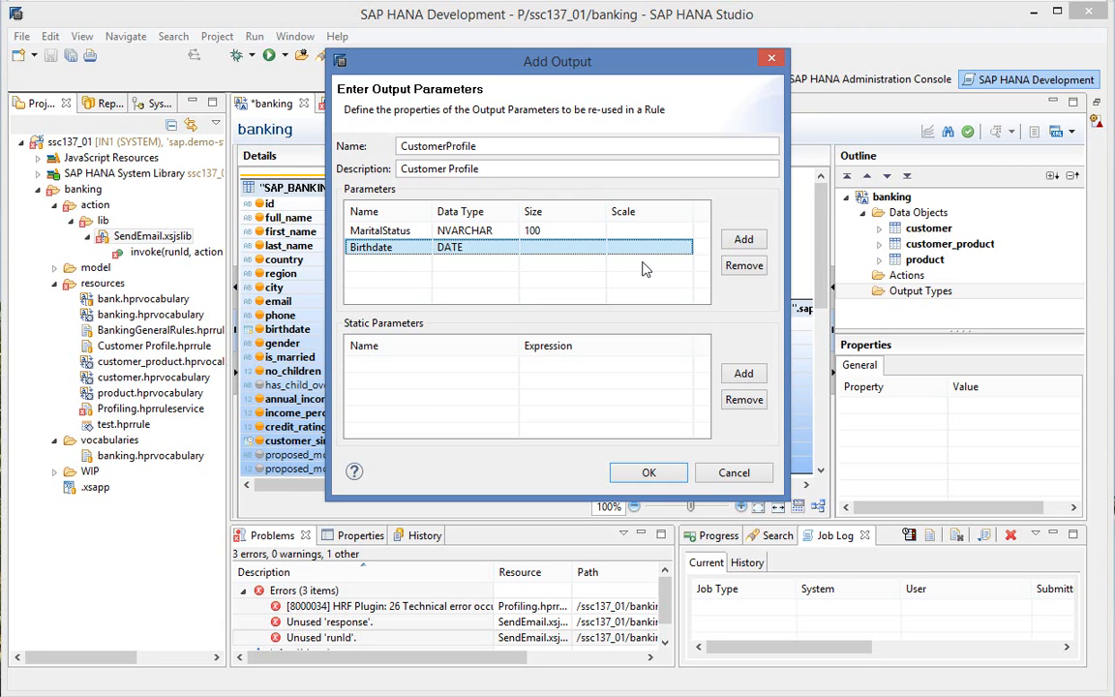
- Add a static parameter named Income mapped to the customer object's annual_income attribute, and save the output type
{"action": "left_click", "coordinate": [744, 374]}
{"action": "left_click", "coordinate": [414, 365]}
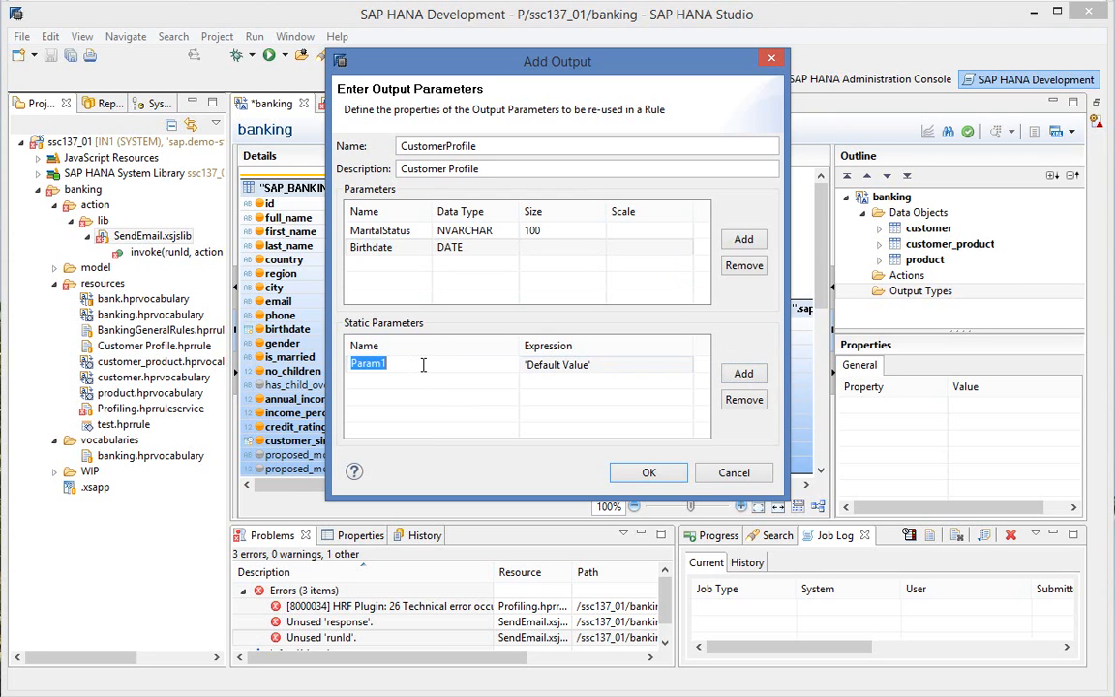
{"action": "type", "text": "Income"}
{"action": "left_click", "coordinate": [618, 365]}
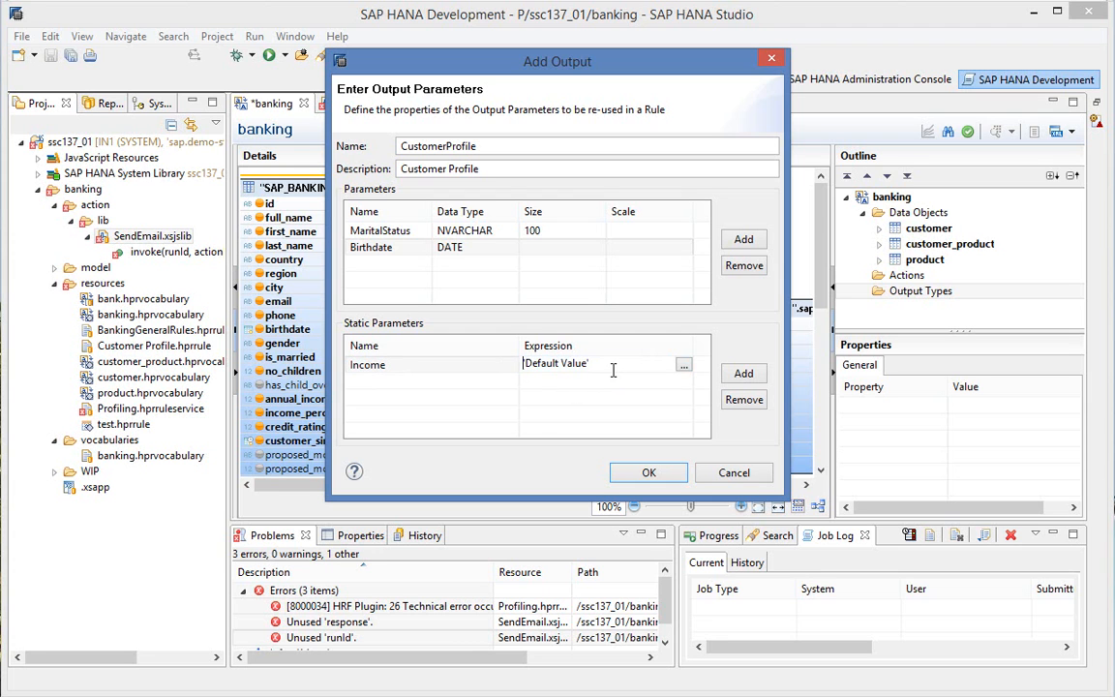
{"action": "left_click", "coordinate": [684, 367]}
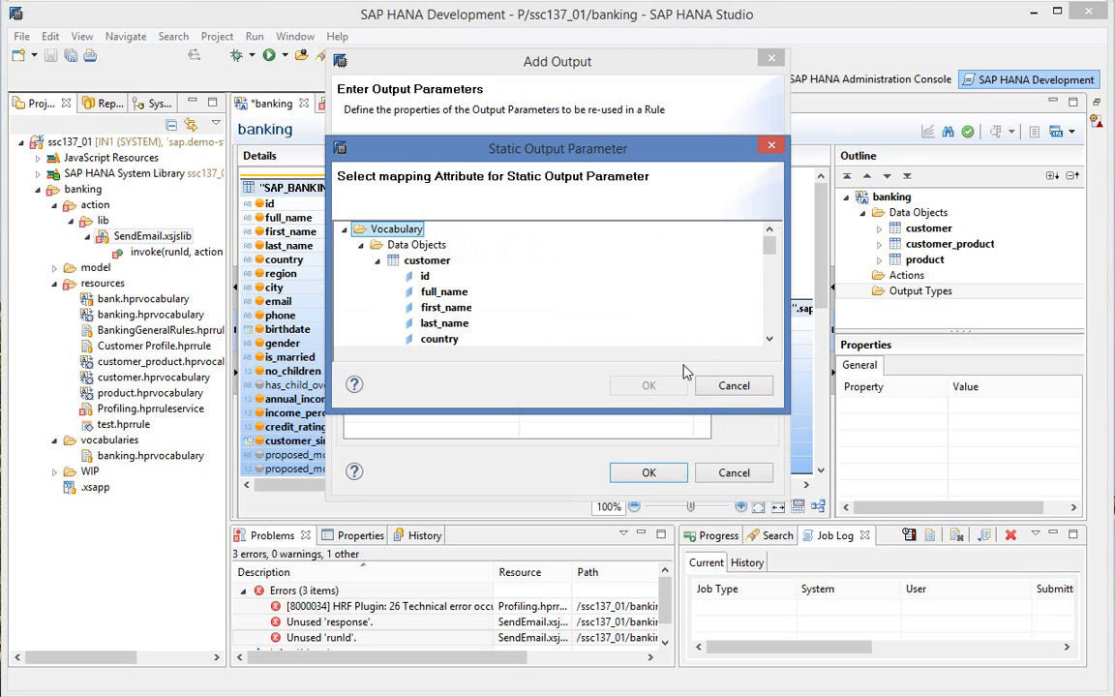
{"action": "left_click", "coordinate": [769, 340]}
{"action": "left_click", "coordinate": [769, 339]}
{"action": "left_click", "coordinate": [769, 340]}
{"action": "left_click", "coordinate": [769, 339]}
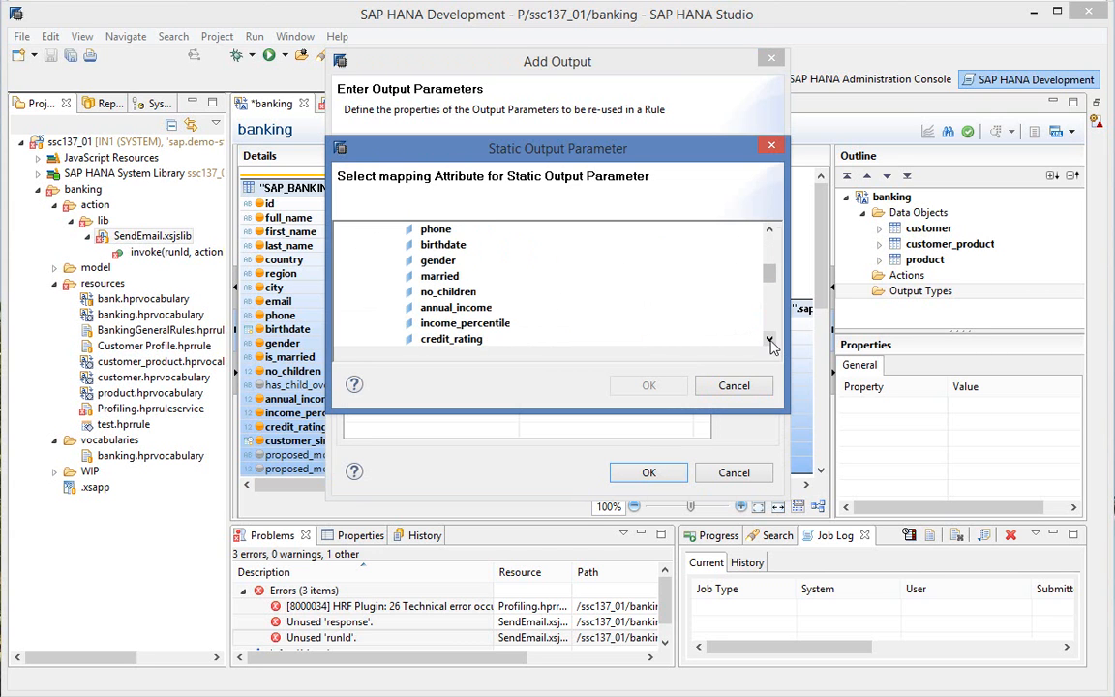
{"action": "left_click", "coordinate": [453, 307]}
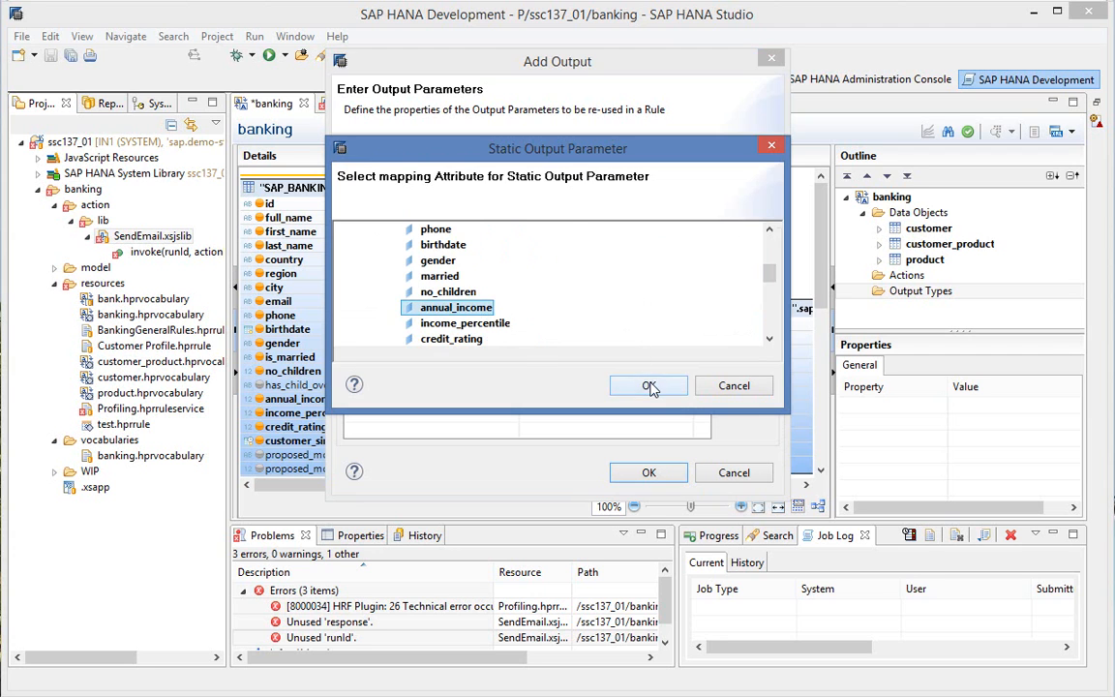
{"action": "left_click", "coordinate": [649, 387]}
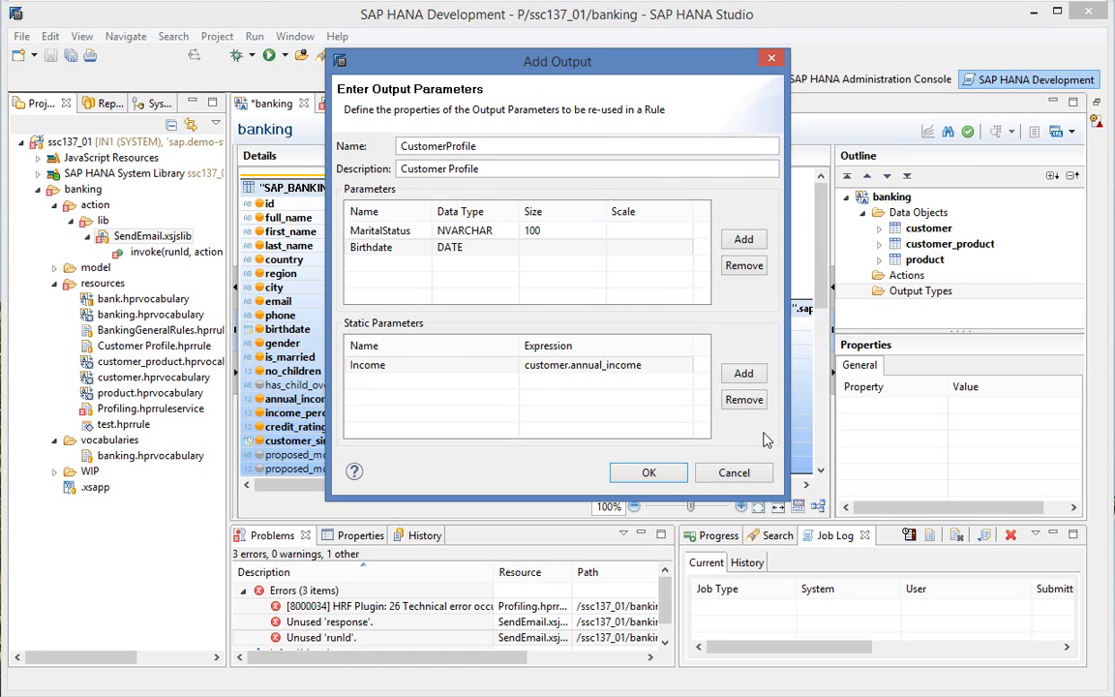
{"action": "left_click", "coordinate": [663, 471]}
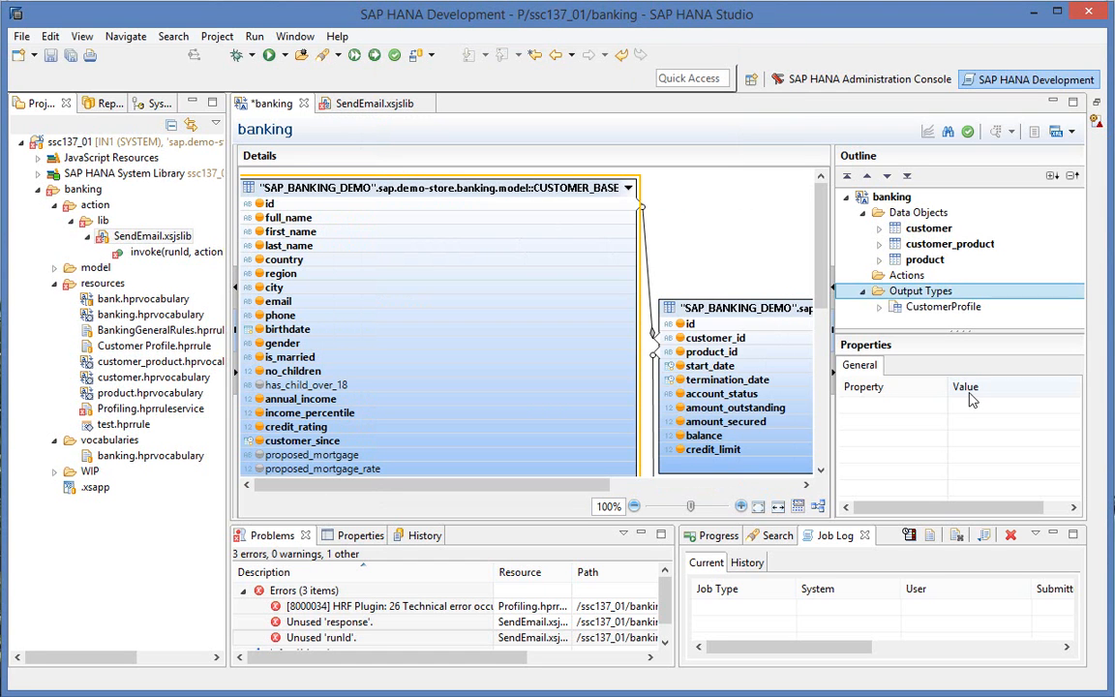
- Start a new action named SendEmail with description "Send Email" and XSJS library sap.demo-store.banking.action.lib::SendEmail
{"action": "left_click", "coordinate": [905, 275]}
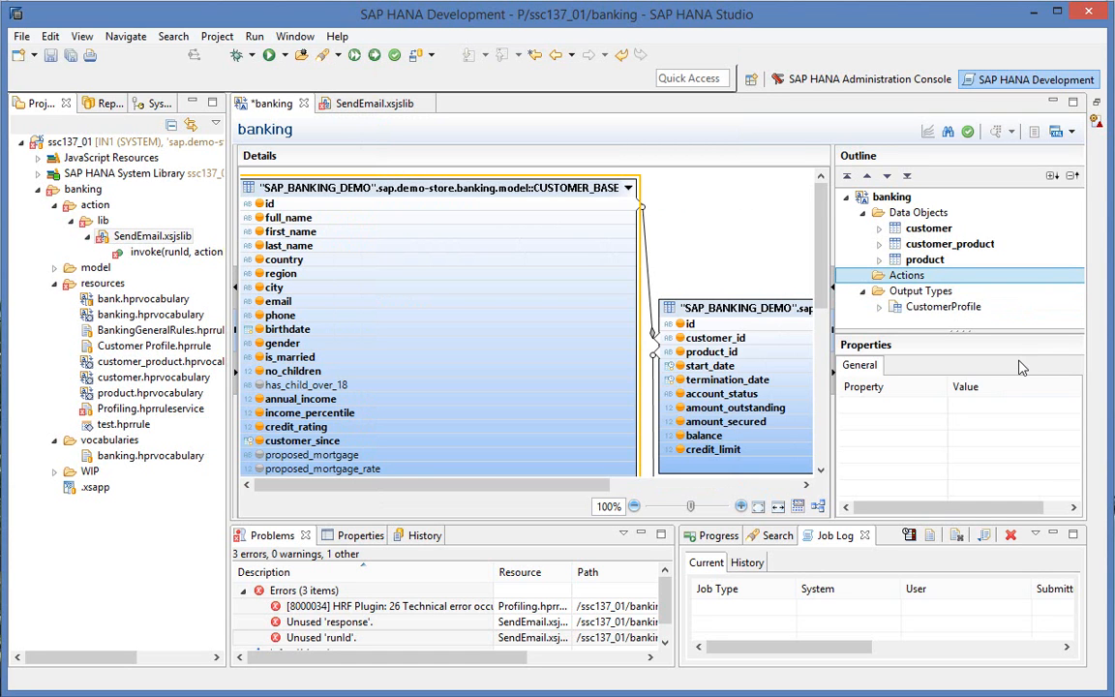
{"action": "right_click", "coordinate": [914, 276]}
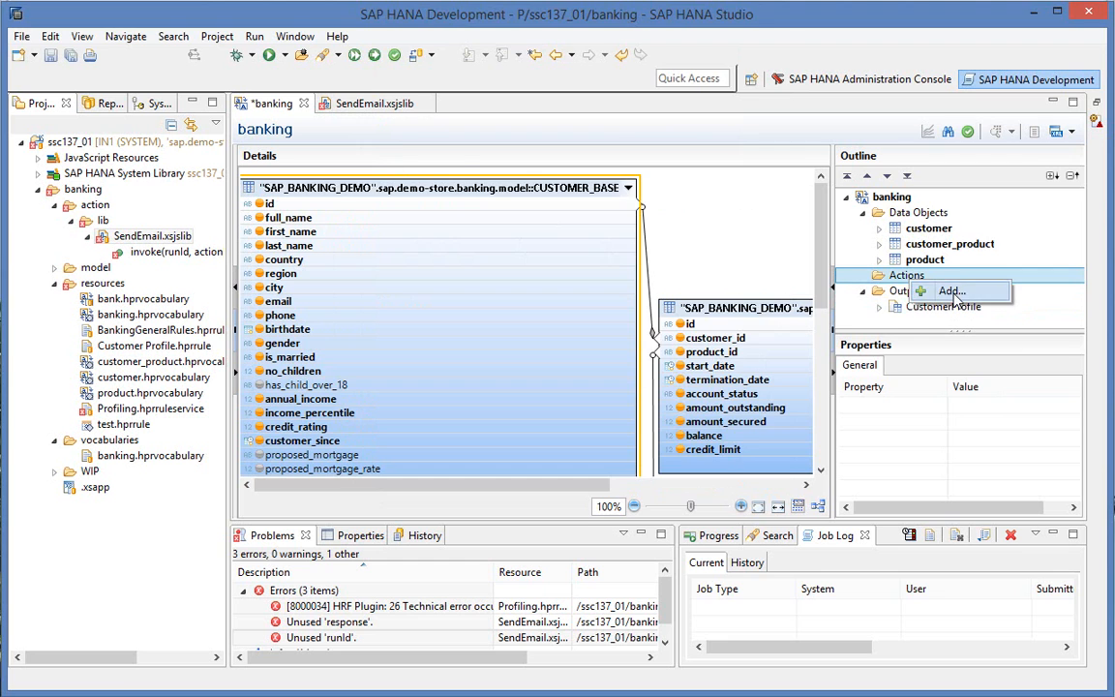
{"action": "left_click", "coordinate": [954, 290]}
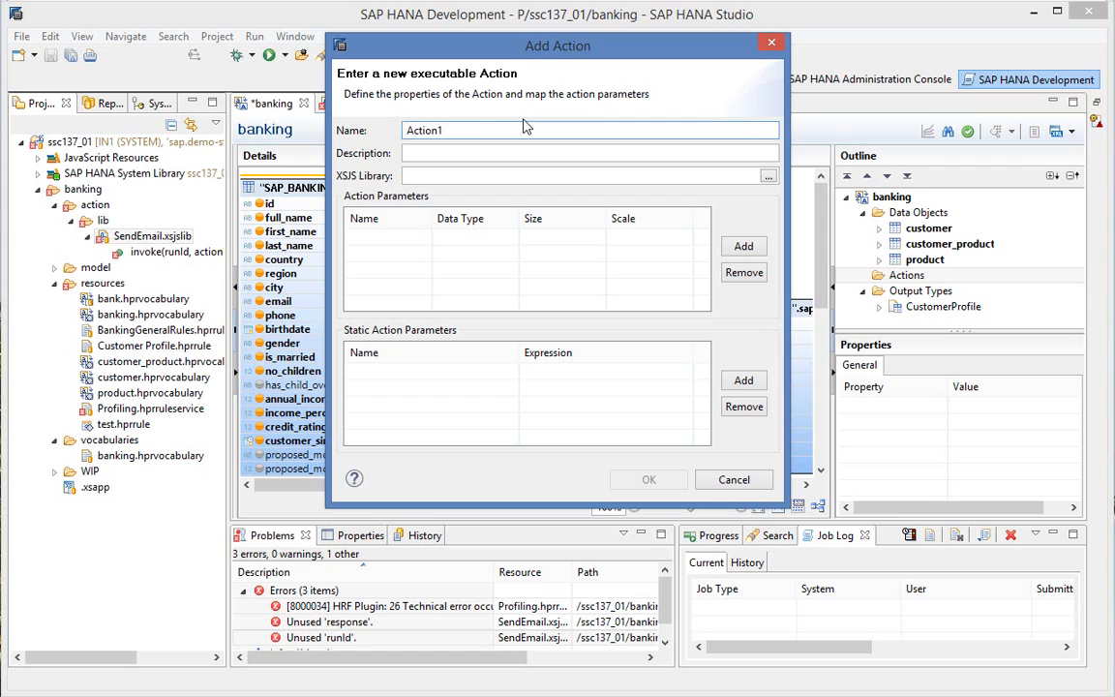
{"action": "left_click_drag", "start_coordinate": [455, 127], "coordinate": [397, 120]}
{"action": "type", "text": "SendEmail"}
{"action": "left_click", "coordinate": [442, 154]}
{"action": "left_click", "coordinate": [430, 154]}
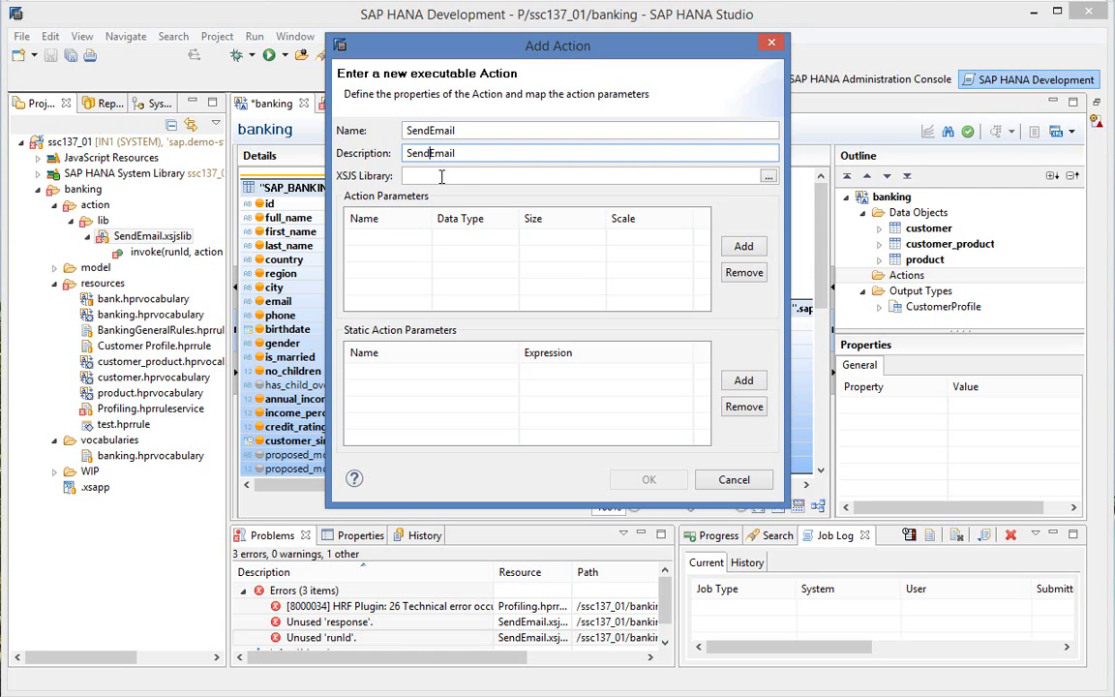
{"action": "left_click", "coordinate": [450, 176]}
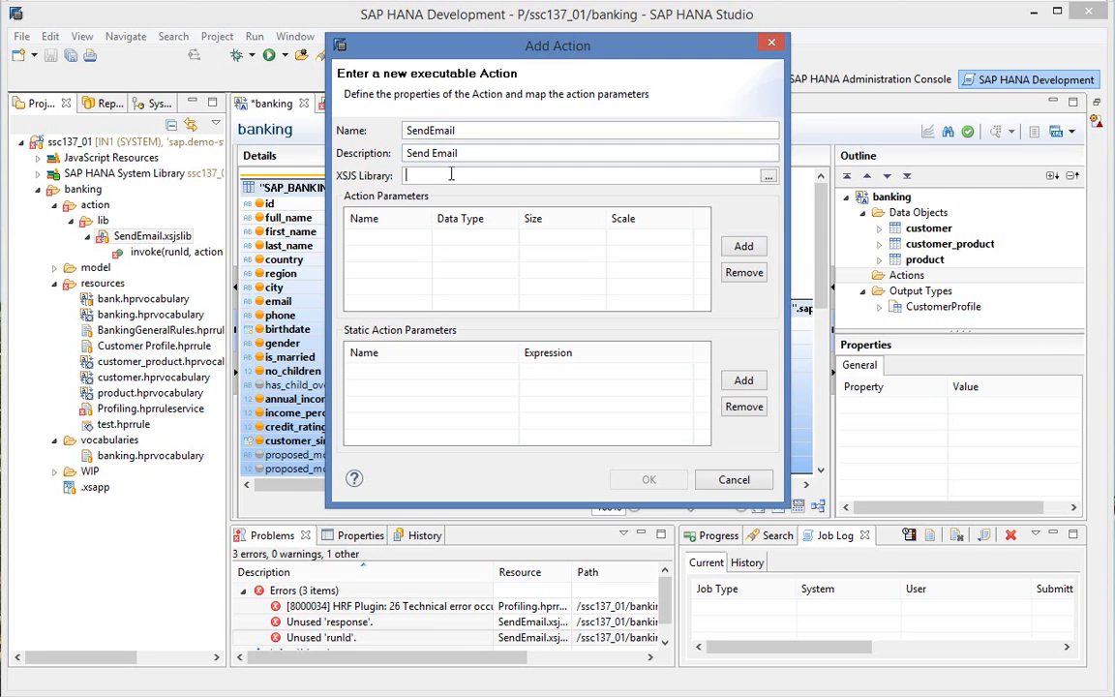
{"action": "type", "text": "sap.demo-store.banking.action.lib::SendEmail"}
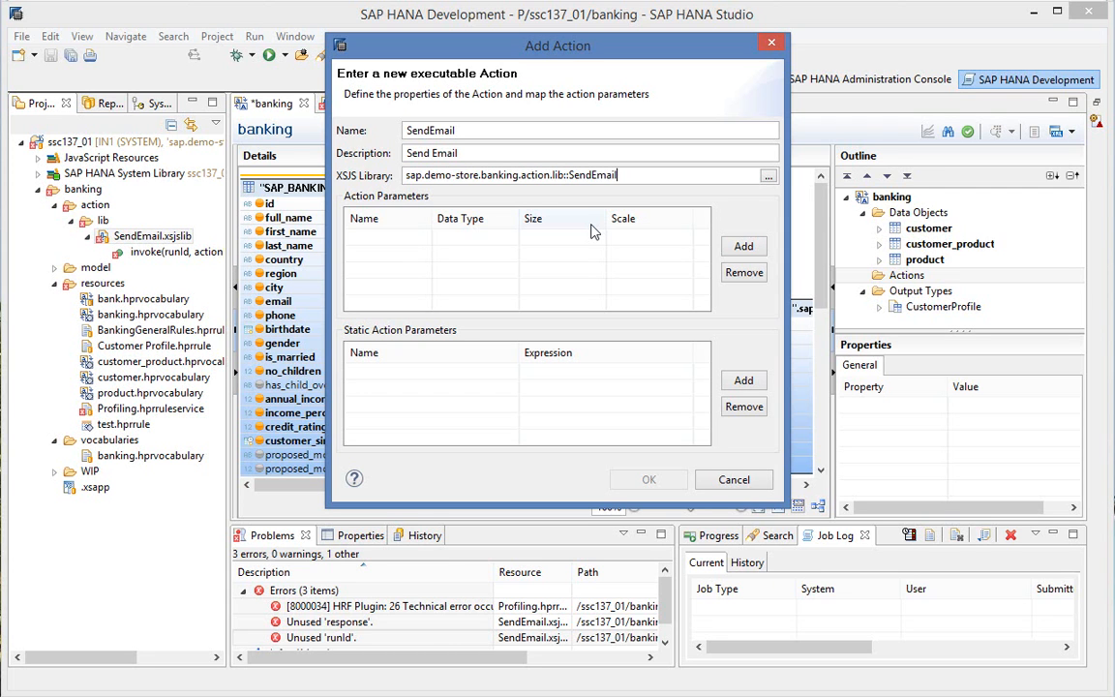
- Add an action parameter named Subject with data type NVARCHAR and size 100
{"action": "left_click", "coordinate": [744, 246]}
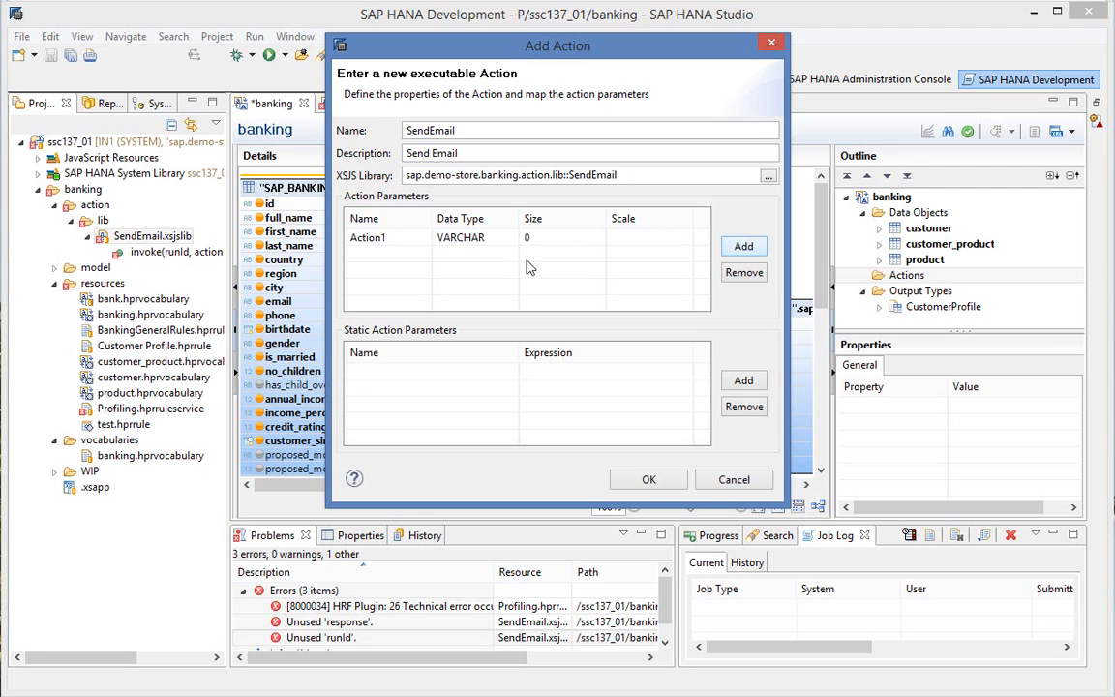
{"action": "left_click", "coordinate": [416, 236]}
{"action": "type", "text": "Subject"}
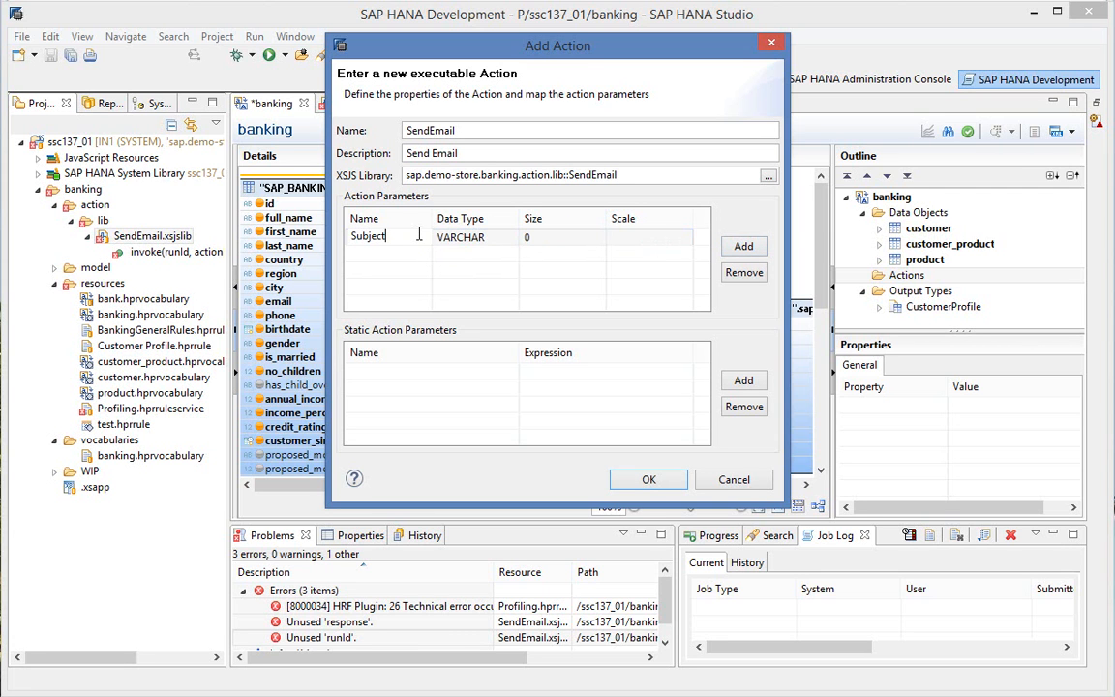
{"action": "left_click", "coordinate": [448, 237]}
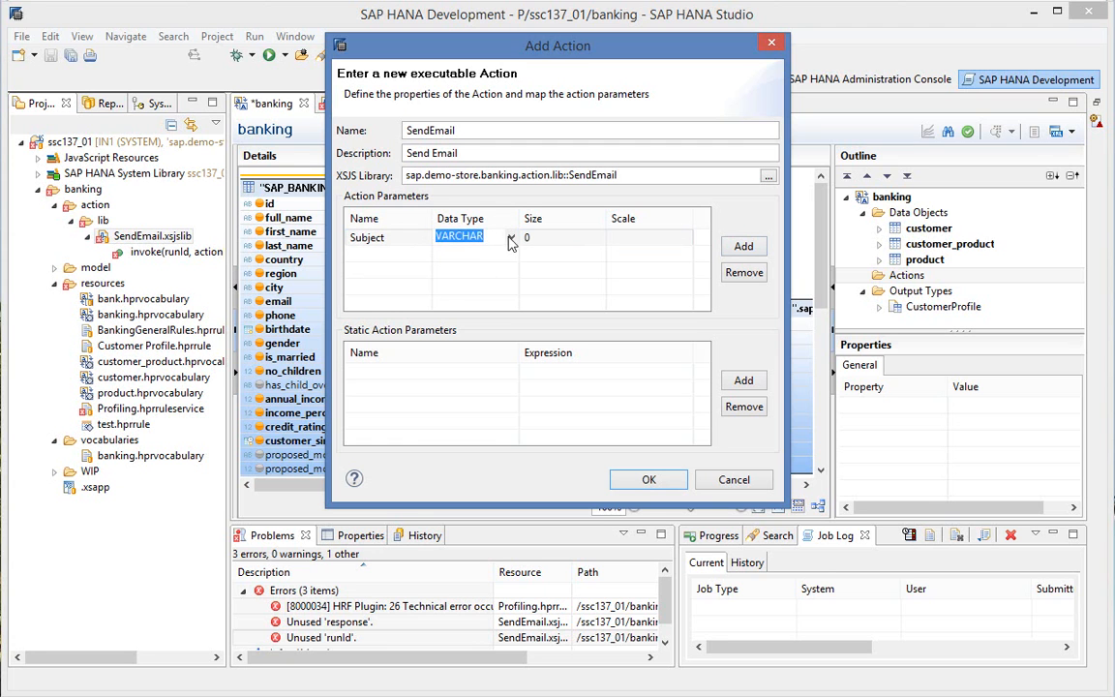
{"action": "left_click", "coordinate": [510, 240]}
{"action": "left_click", "coordinate": [447, 252]}
{"action": "left_click", "coordinate": [534, 238]}
{"action": "type", "text": "100"}
{"action": "key", "text": "Return"}
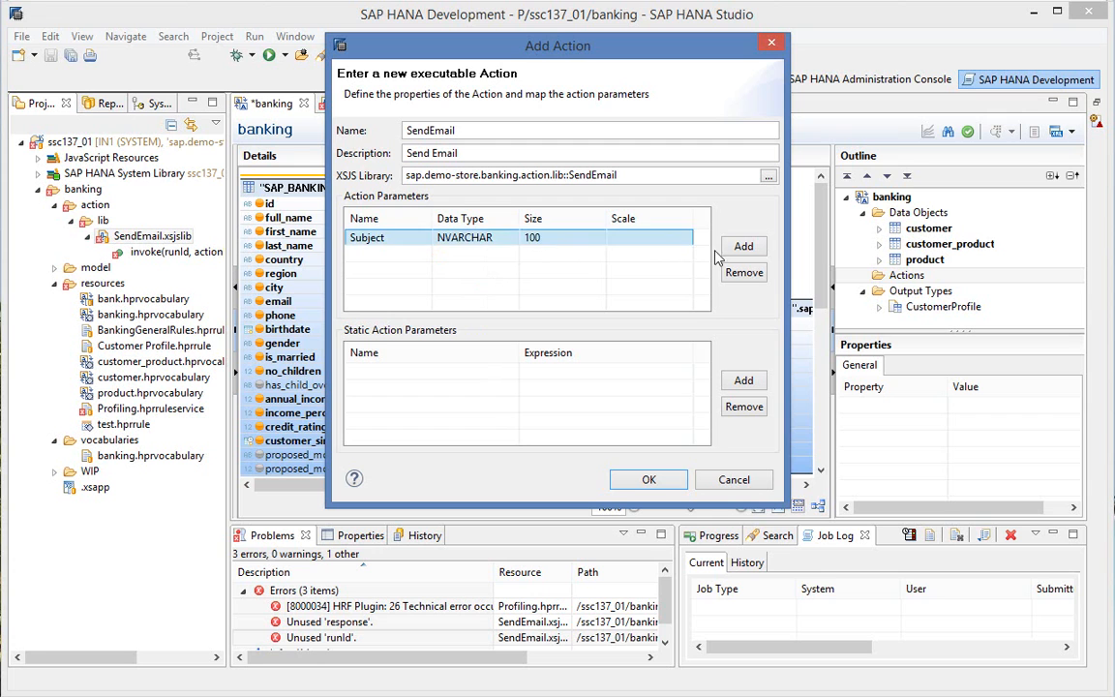
- Add a second action parameter named Body with data type NVARCHAR and size 1000, and save the SendEmail action
{"action": "left_click", "coordinate": [742, 247]}
{"action": "left_click", "coordinate": [366, 254]}
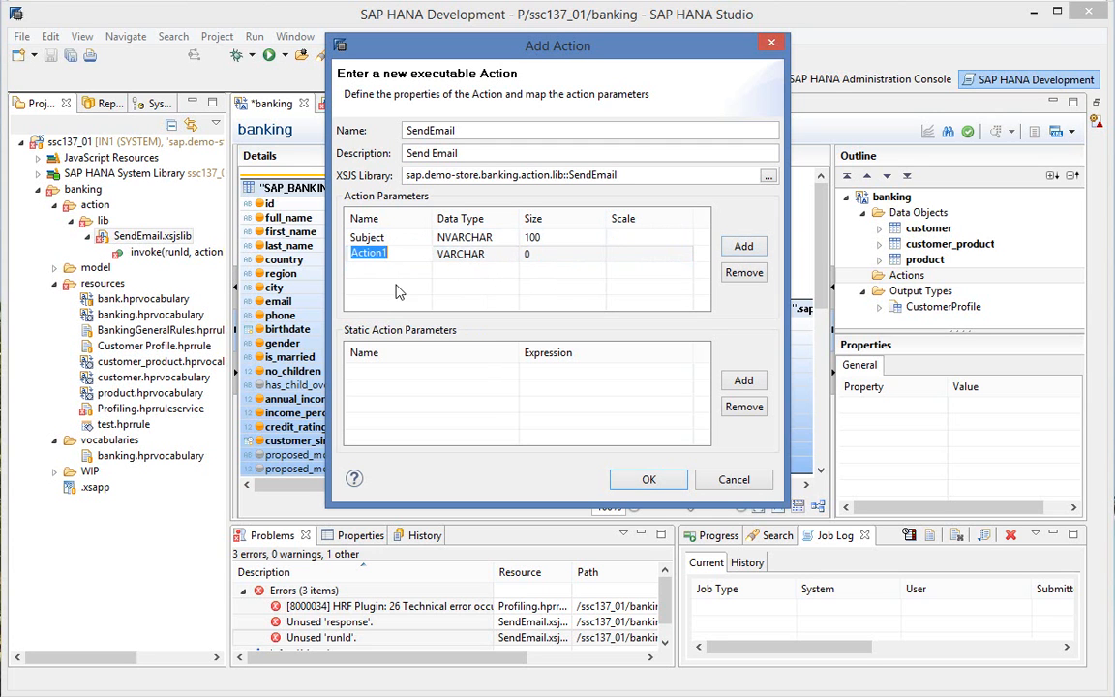
{"action": "type", "text": "Body"}
{"action": "left_click", "coordinate": [447, 253]}
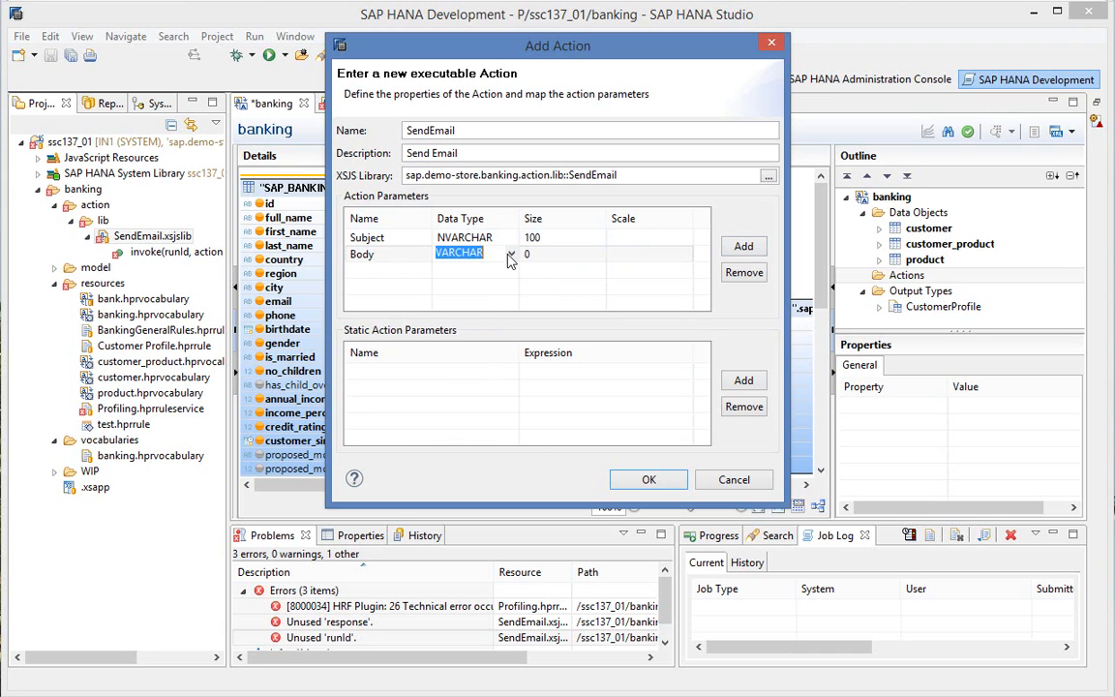
{"action": "left_click", "coordinate": [511, 254]}
{"action": "left_click", "coordinate": [462, 295]}
{"action": "left_click", "coordinate": [534, 254]}
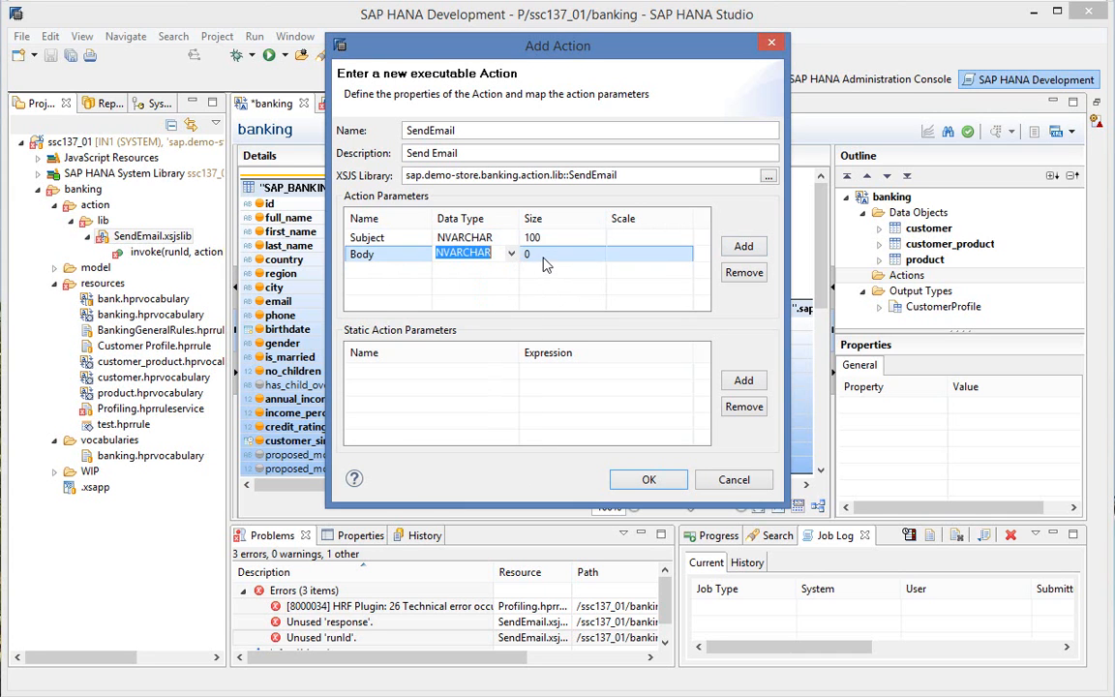
{"action": "type", "text": "1000"}
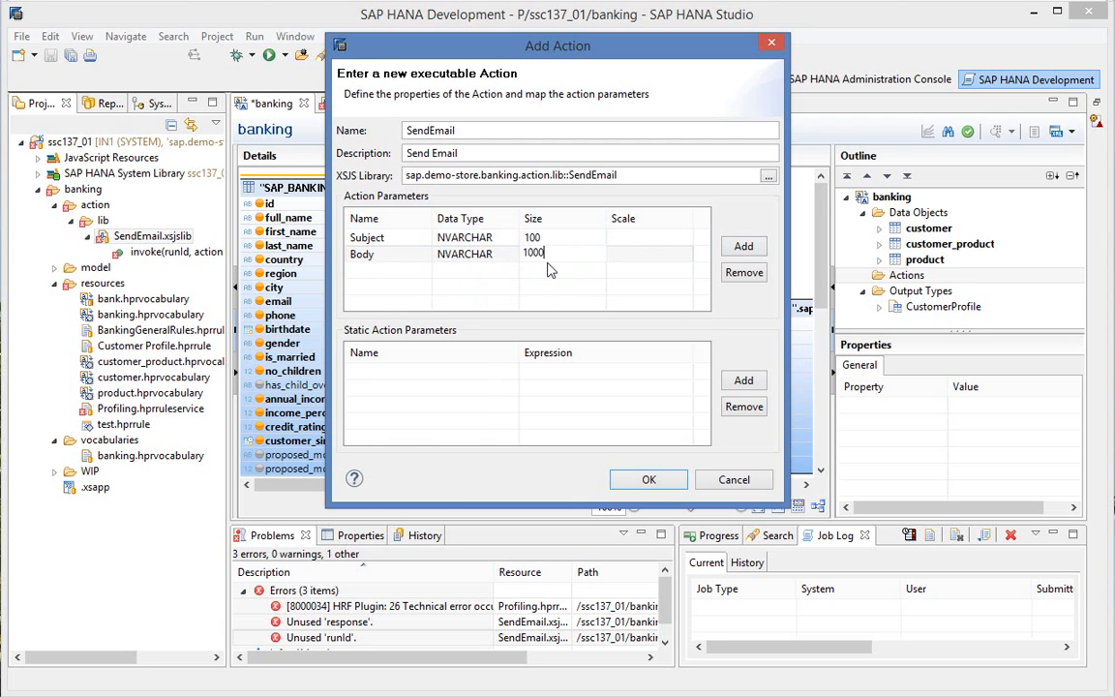
{"action": "left_click", "coordinate": [642, 478]}
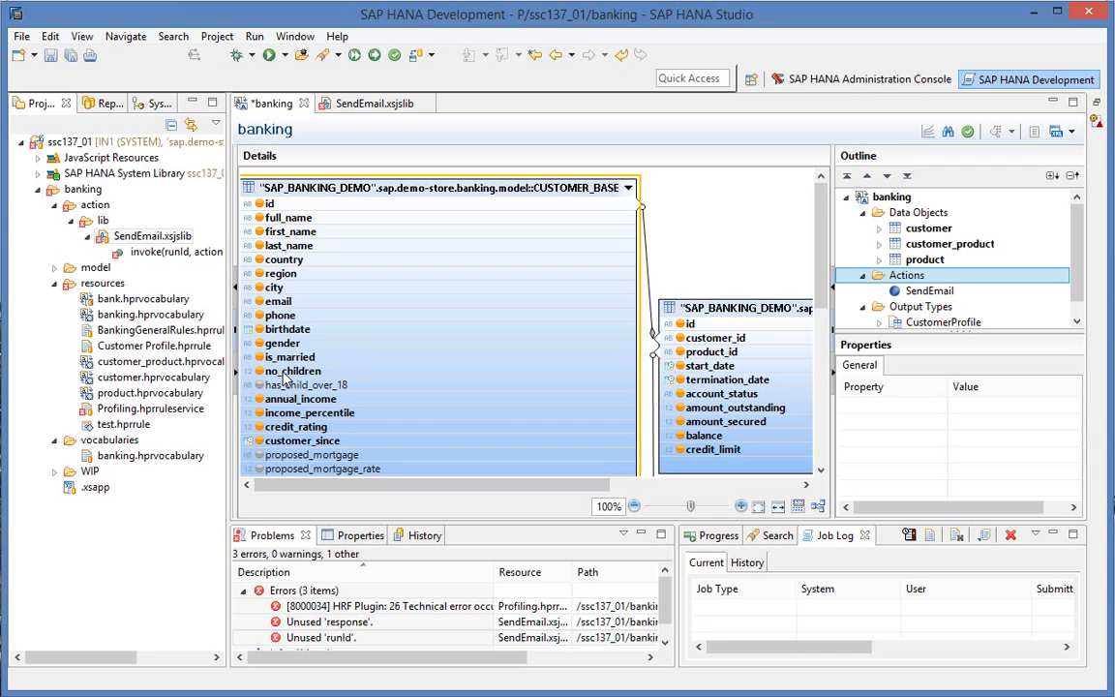
- Activate the banking.hprvocabulary file in the vocabularies folder
{"action": "left_click", "coordinate": [135, 456]}
{"action": "right_click", "coordinate": [134, 460]}
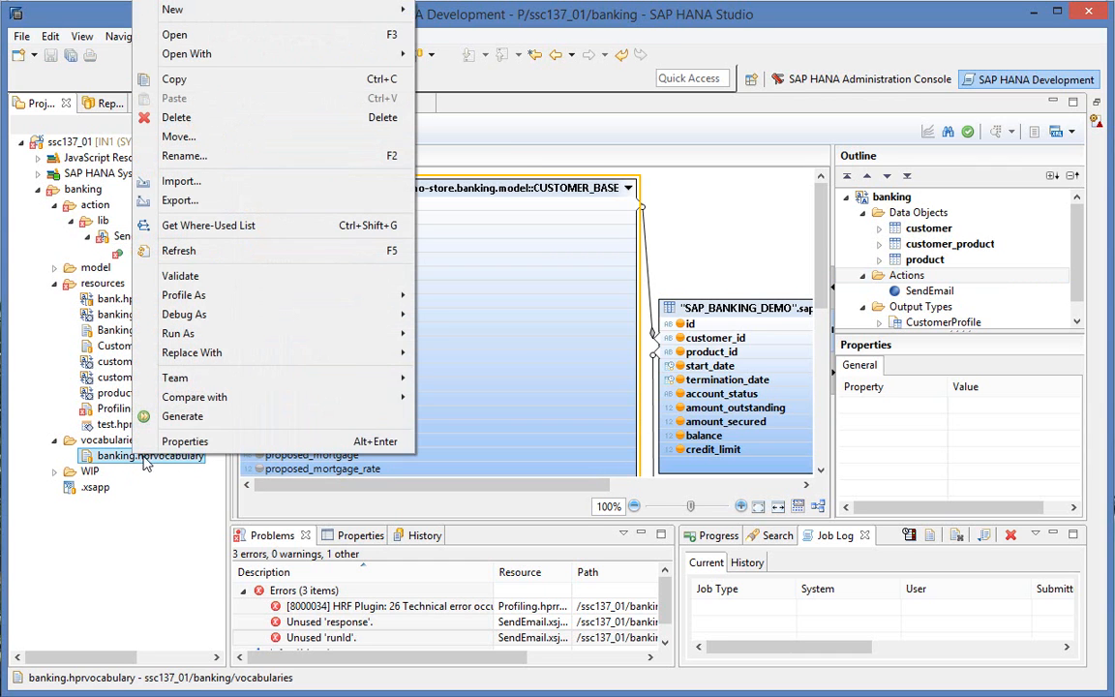
{"action": "mouse_move", "coordinate": [353, 386]}
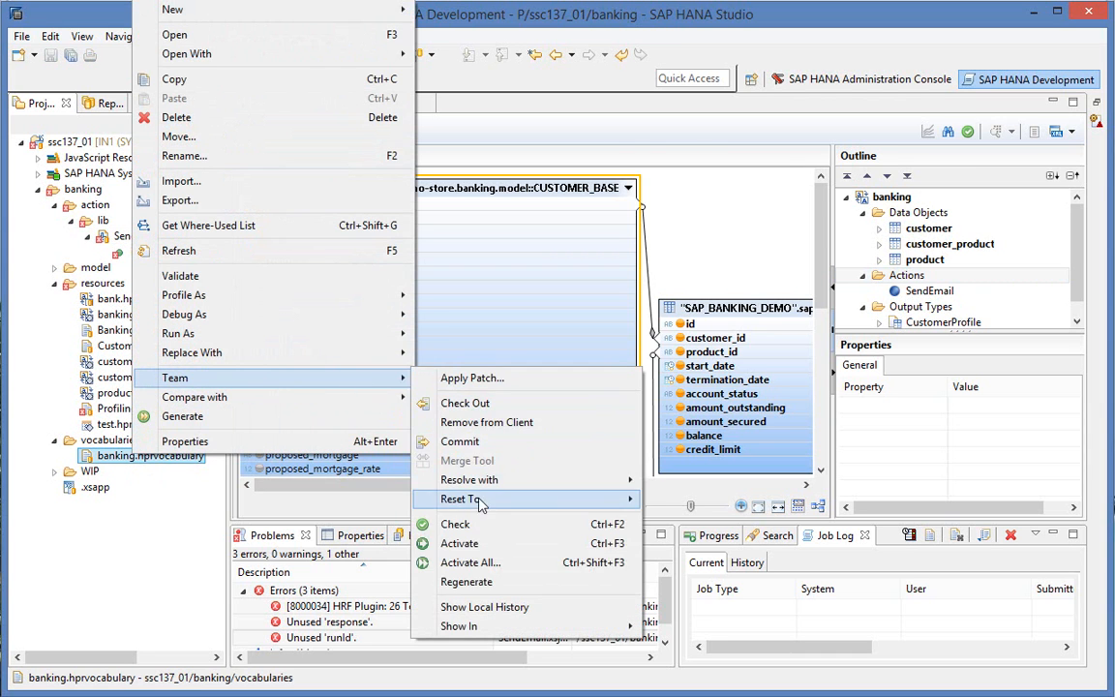
{"action": "left_click", "coordinate": [474, 543]}
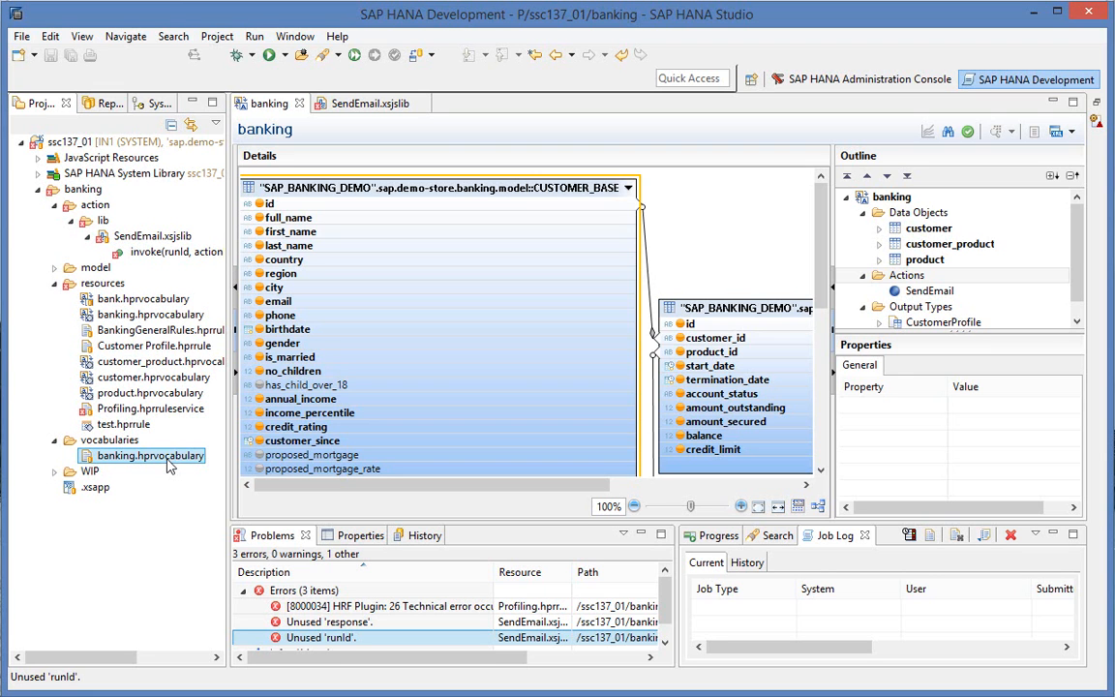
- Open banking.hprvocabulary as plain text and examine its CustomerProfile output and SendEmail action definitions
{"action": "right_click", "coordinate": [168, 463]}
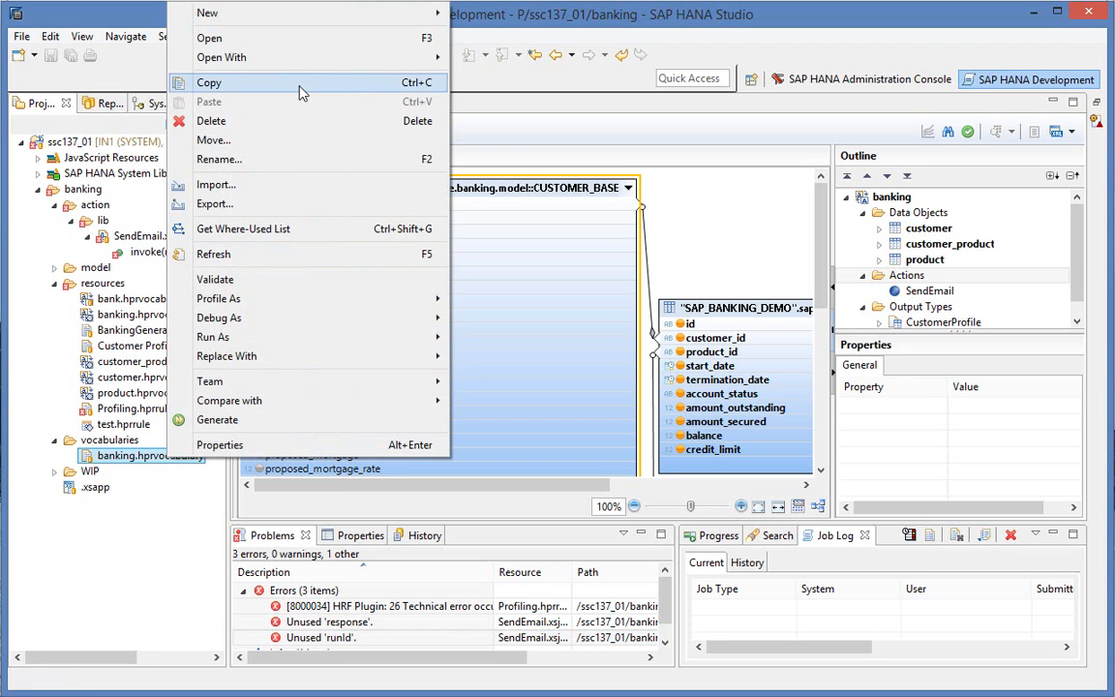
{"action": "mouse_move", "coordinate": [328, 58]}
{"action": "left_click", "coordinate": [493, 81]}
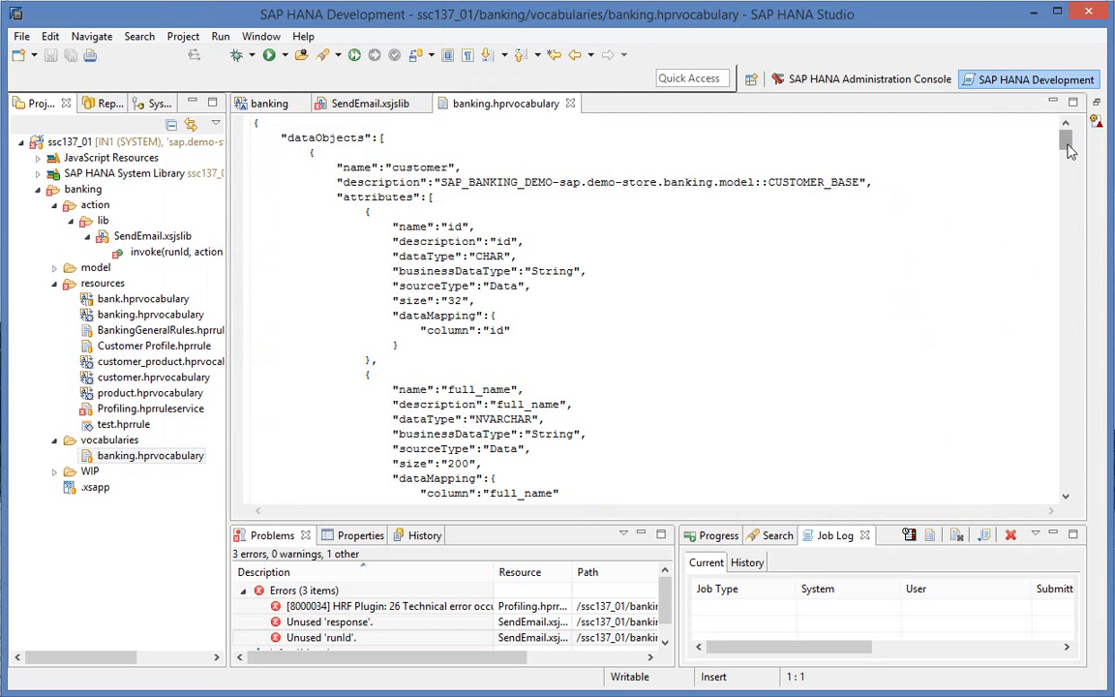
{"action": "left_click_drag", "start_coordinate": [1070, 172], "coordinate": [1055, 467]}
{"action": "scroll", "coordinate": [948, 422], "scroll_direction": "down", "scroll_amount": 3}
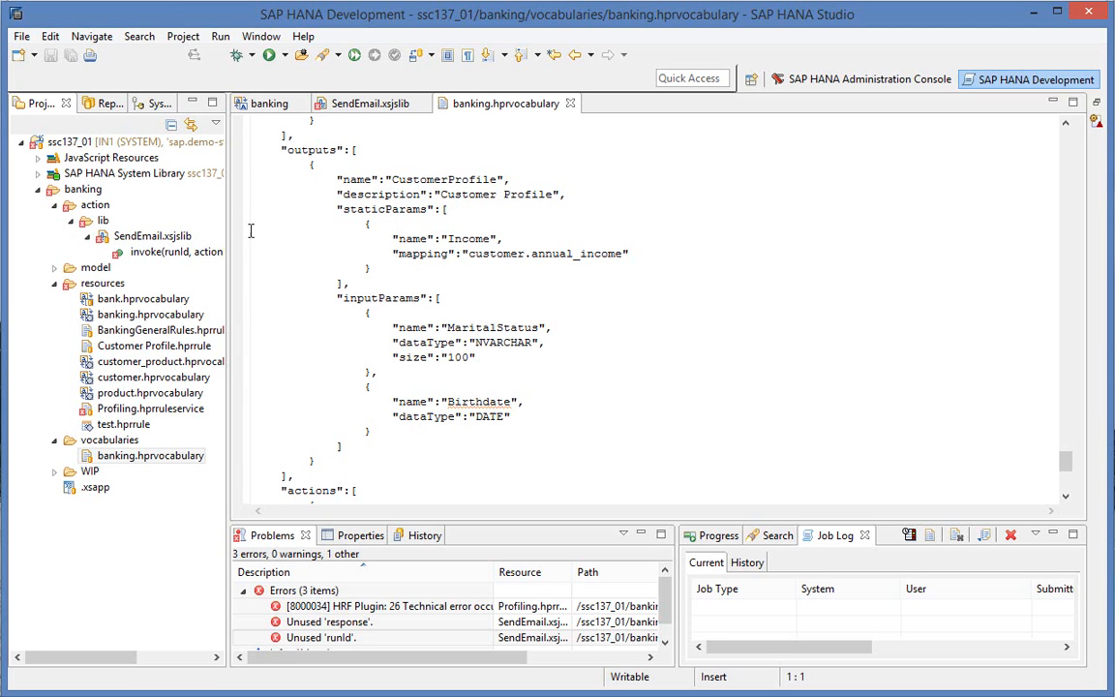
{"action": "left_click_drag", "start_coordinate": [251, 160], "coordinate": [227, 480]}
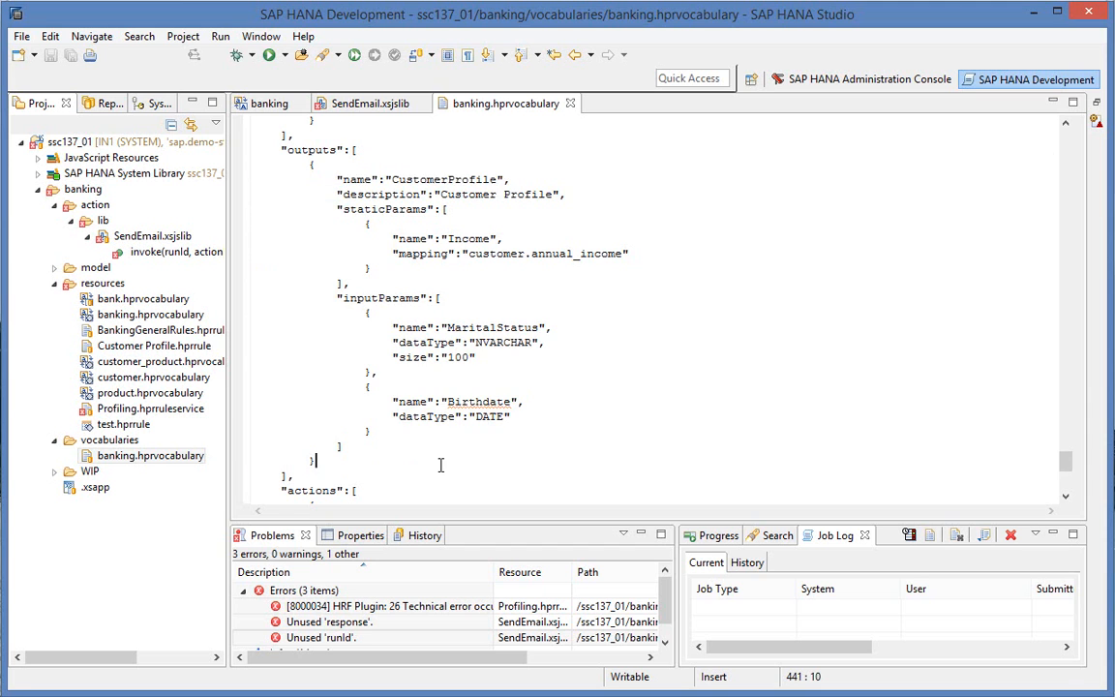
{"action": "left_click", "coordinate": [438, 462]}
{"action": "scroll", "coordinate": [639, 313], "scroll_direction": "down", "scroll_amount": 7}
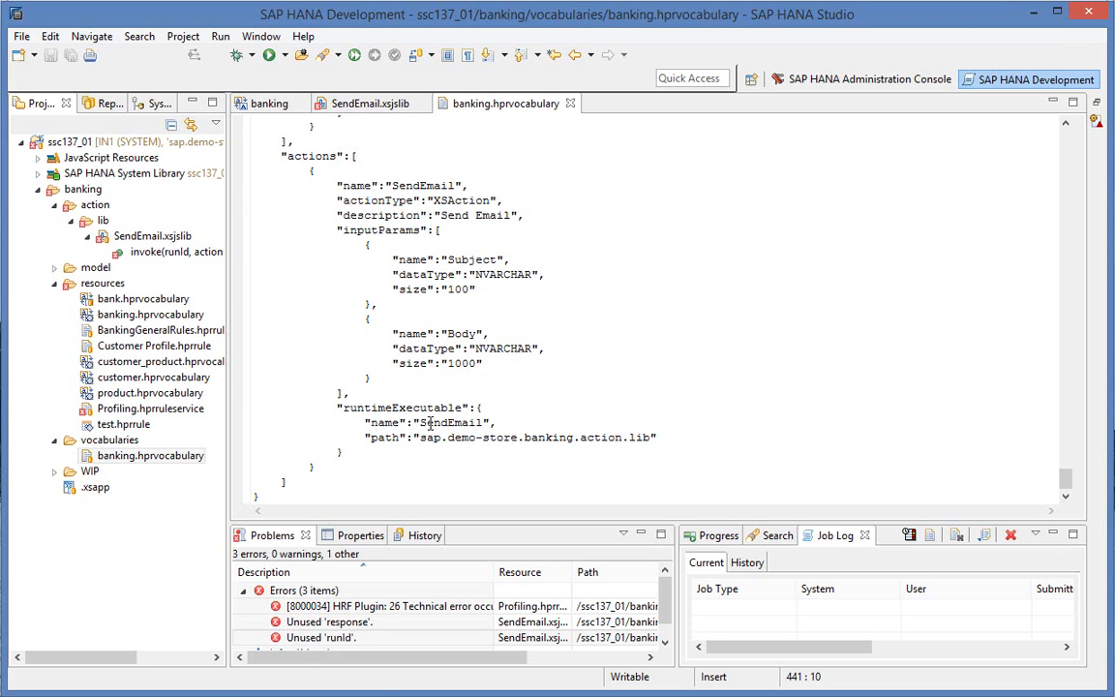
- Switch to the SAP Fiori launchpad in Chrome and open the active Customer Profile rule for editing at its decision table
{"action": "left_click", "coordinate": [444, 695]}
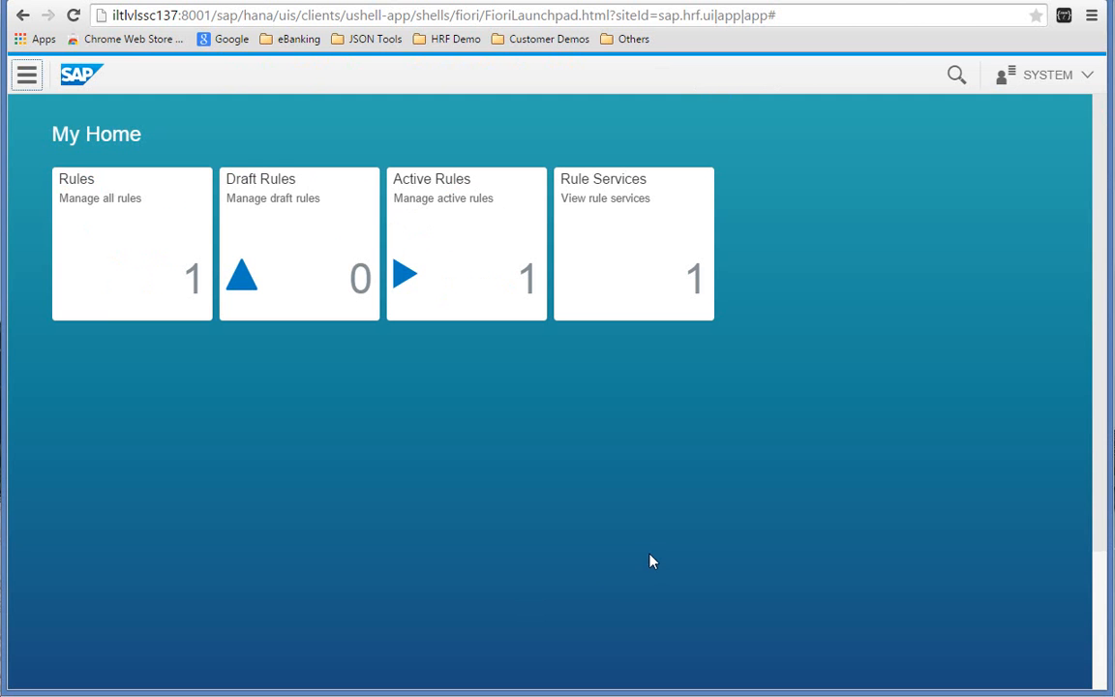
{"action": "left_click", "coordinate": [487, 309]}
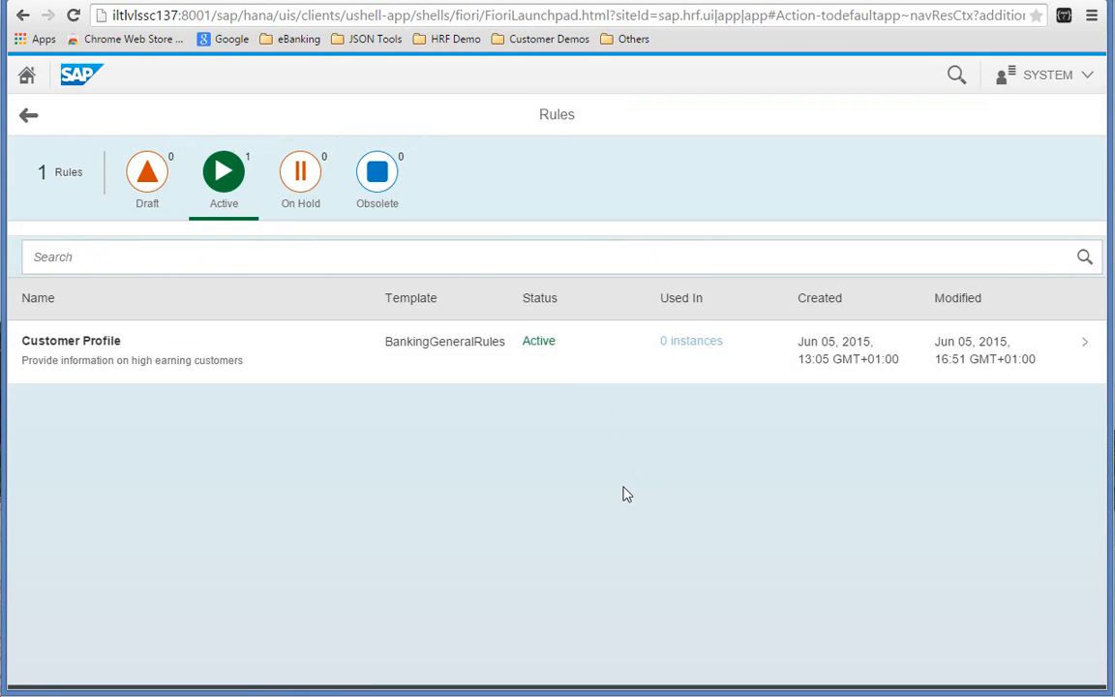
{"action": "left_click", "coordinate": [365, 352]}
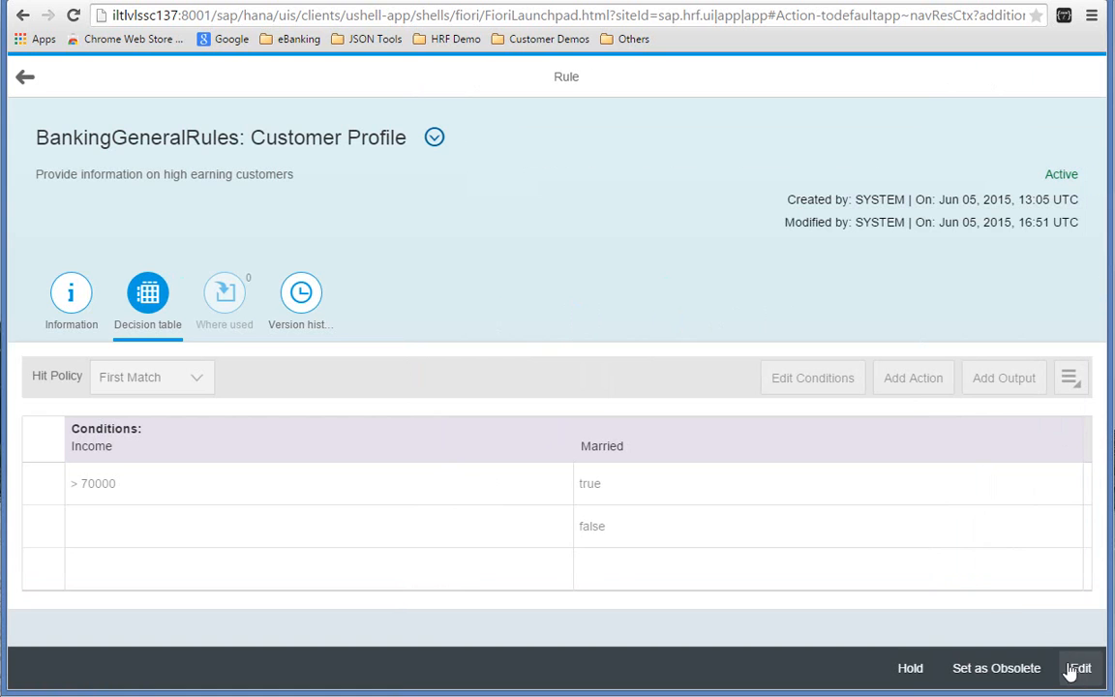
{"action": "left_click", "coordinate": [1080, 669]}
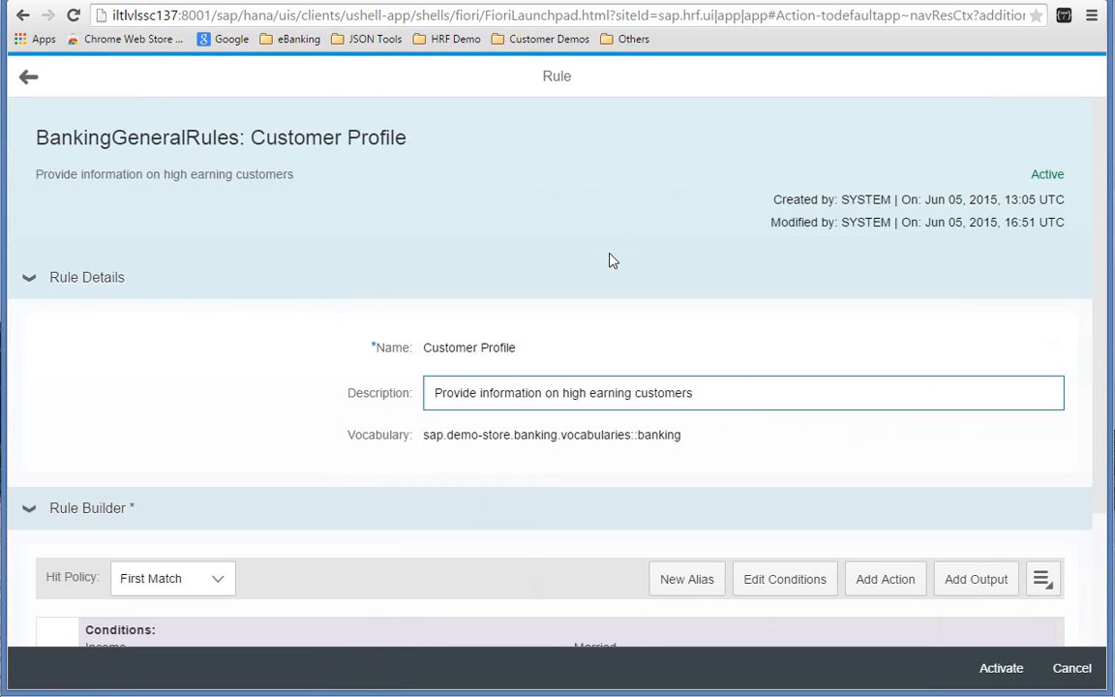
{"action": "left_click_drag", "start_coordinate": [1098, 274], "coordinate": [1070, 567]}
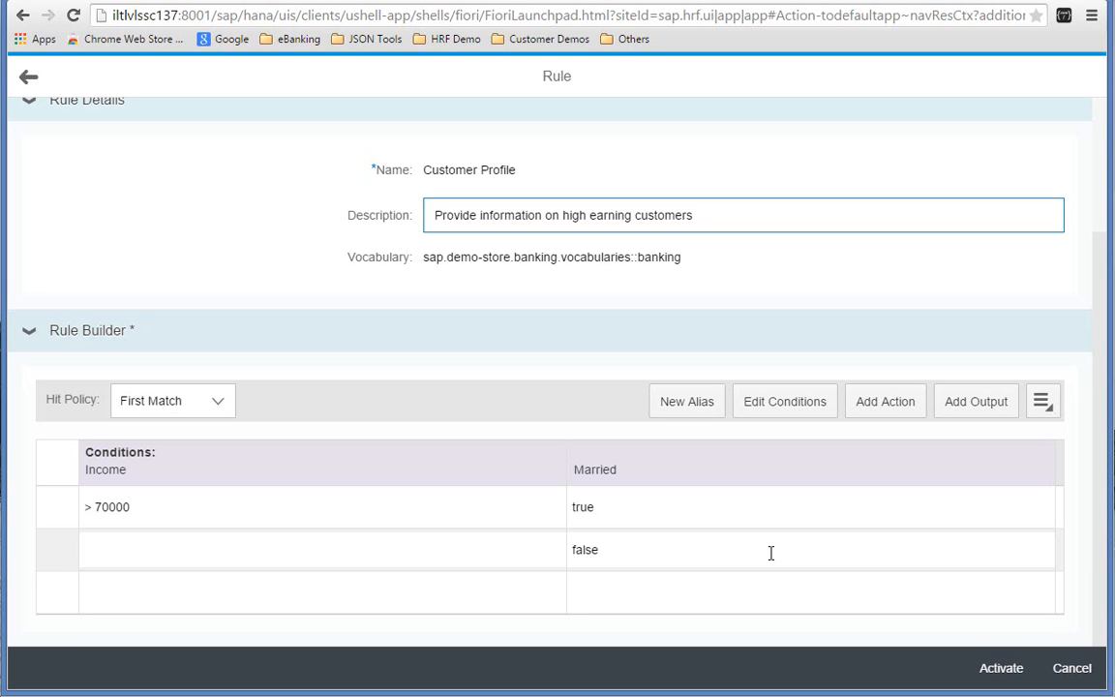
- Add the CustomerProfile output to the rule's decision table
{"action": "left_click", "coordinate": [976, 402]}
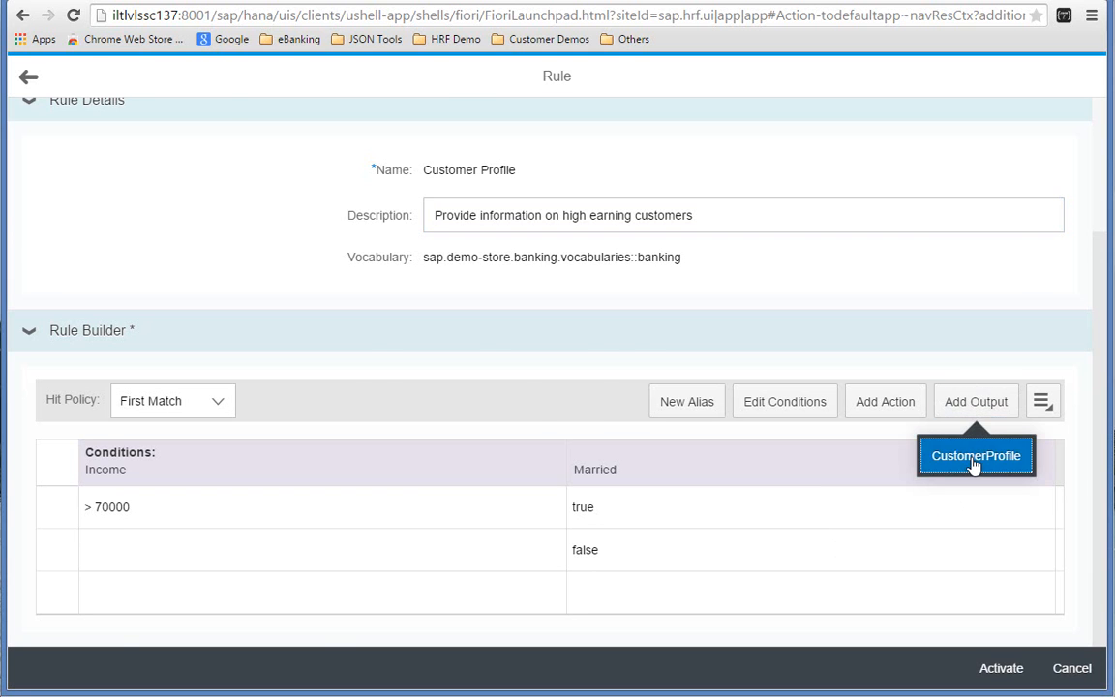
{"action": "left_click", "coordinate": [974, 456]}
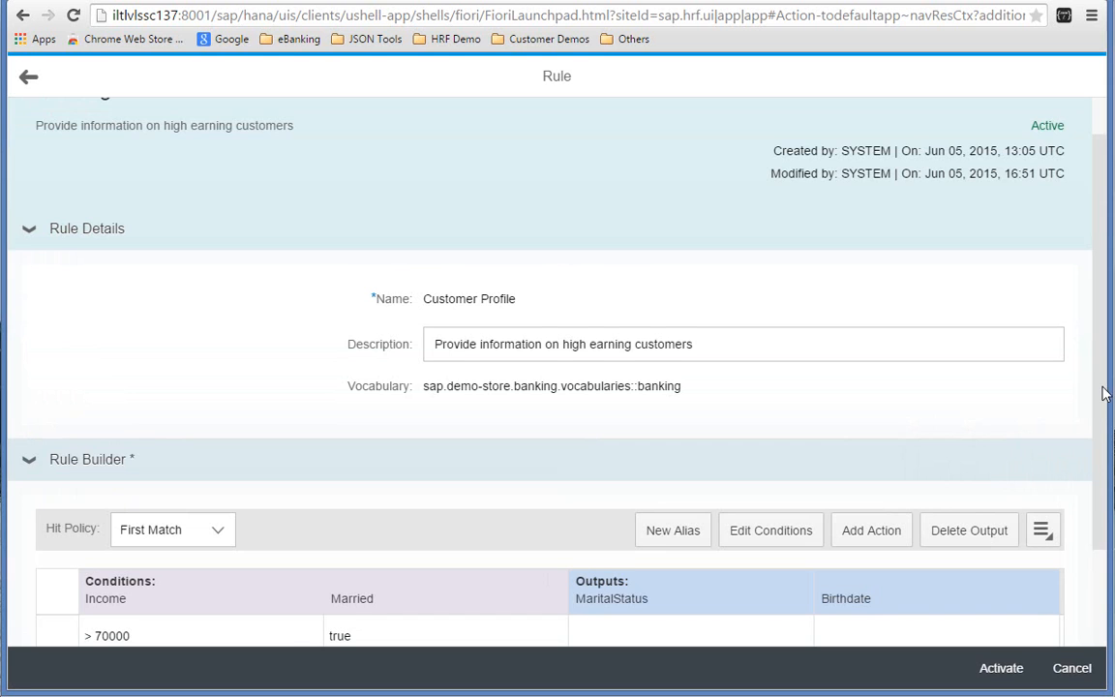
{"action": "scroll", "coordinate": [1040, 580], "scroll_direction": "down", "scroll_amount": 2}
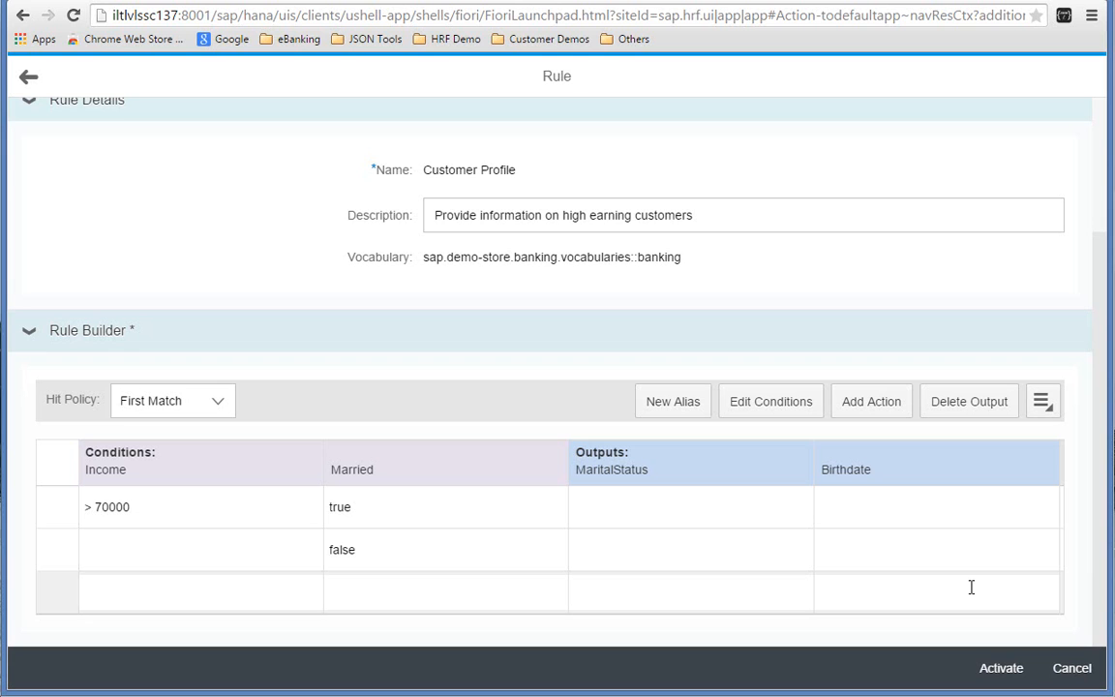
- Set the MaritalStatus output to 'Married' in the true row and 'Single' in the false row
{"action": "left_click", "coordinate": [642, 513]}
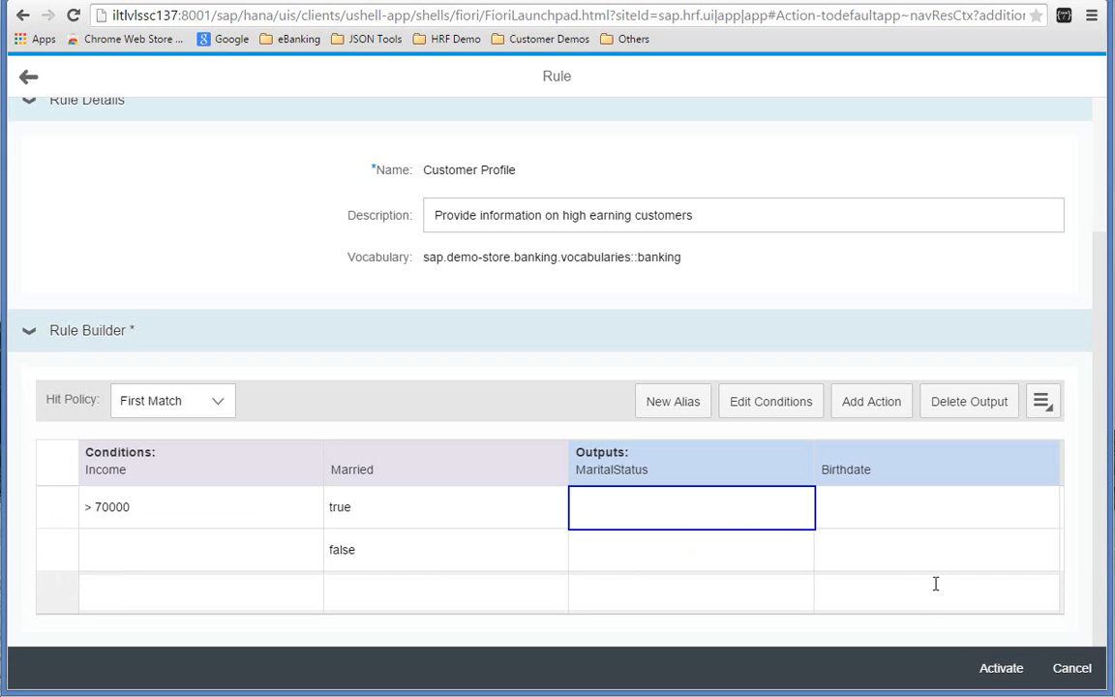
{"action": "type", "text": "'Married"}
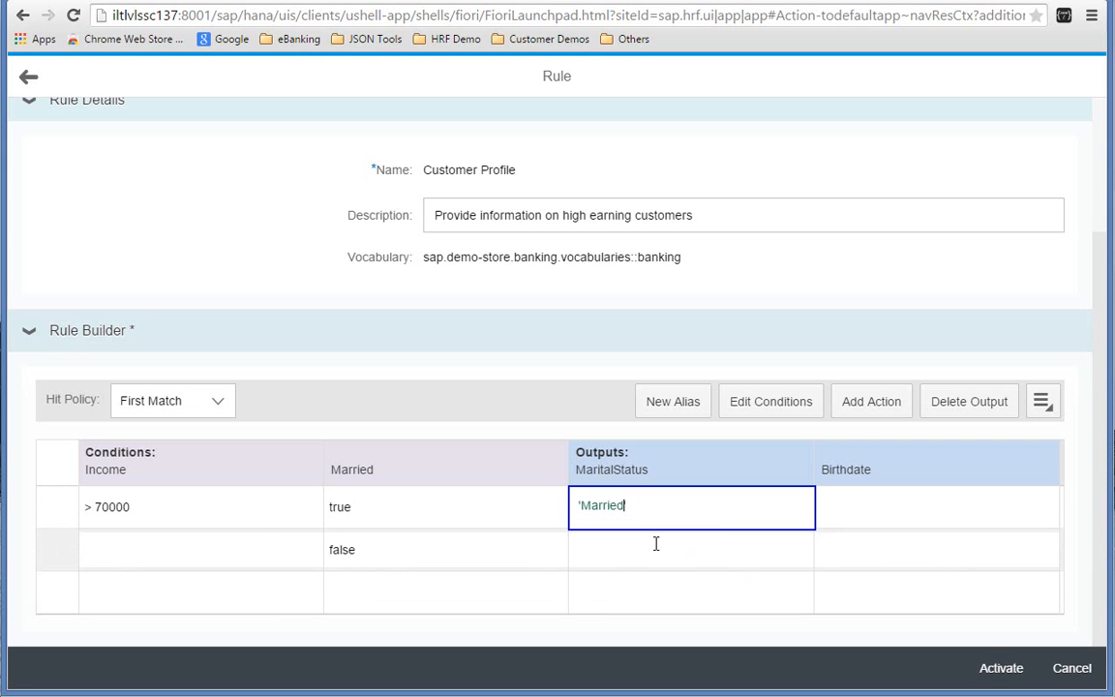
{"action": "type", "text": "'"}
{"action": "left_click", "coordinate": [655, 544]}
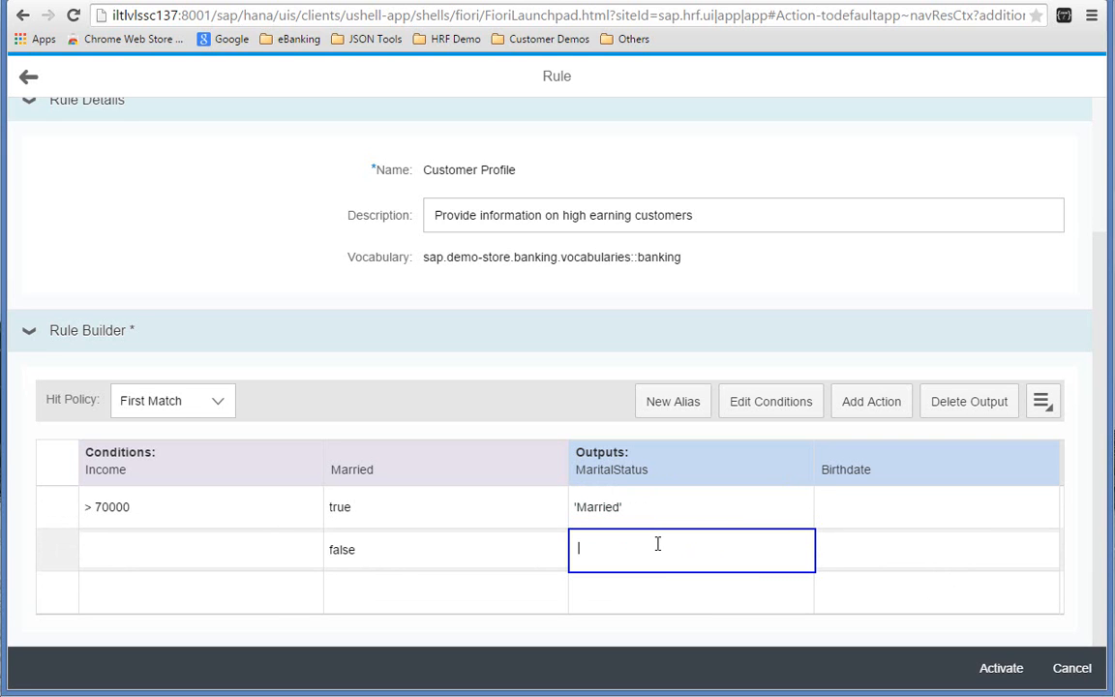
{"action": "type", "text": "'S'"}
{"action": "type", "text": "ingle"}
{"action": "key", "text": "Delete"}
{"action": "type", "text": "'"}
- Set the Birthdate output to "birthdate of the customer" in both the married and single rows
{"action": "left_click", "coordinate": [851, 523]}
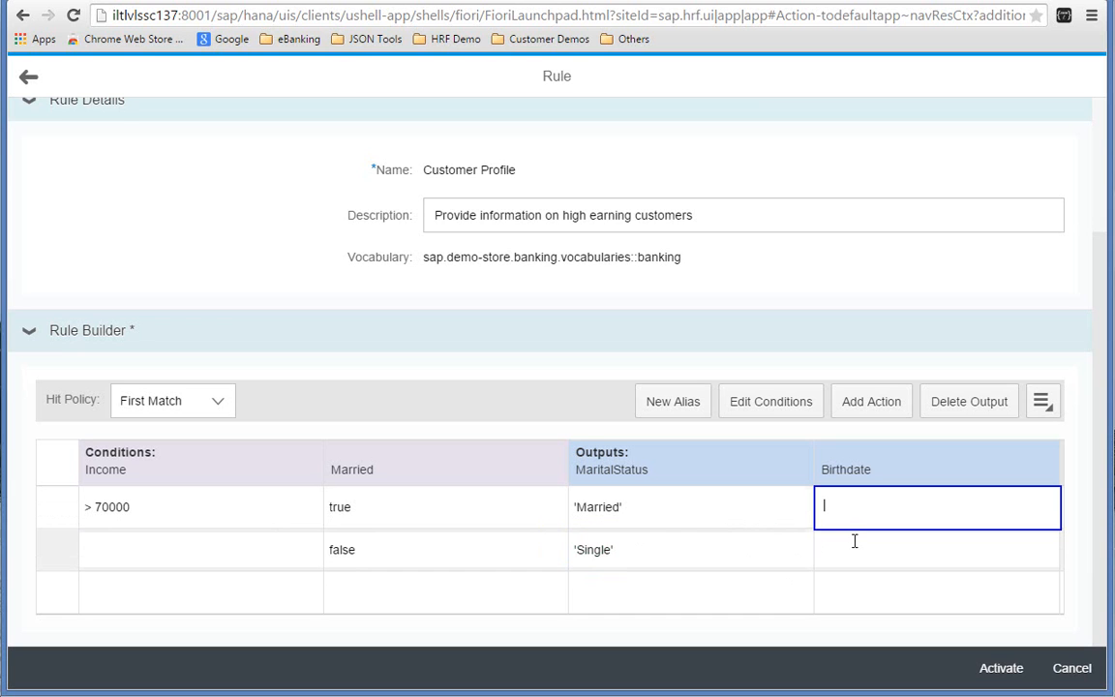
{"action": "type", "text": "bir"}
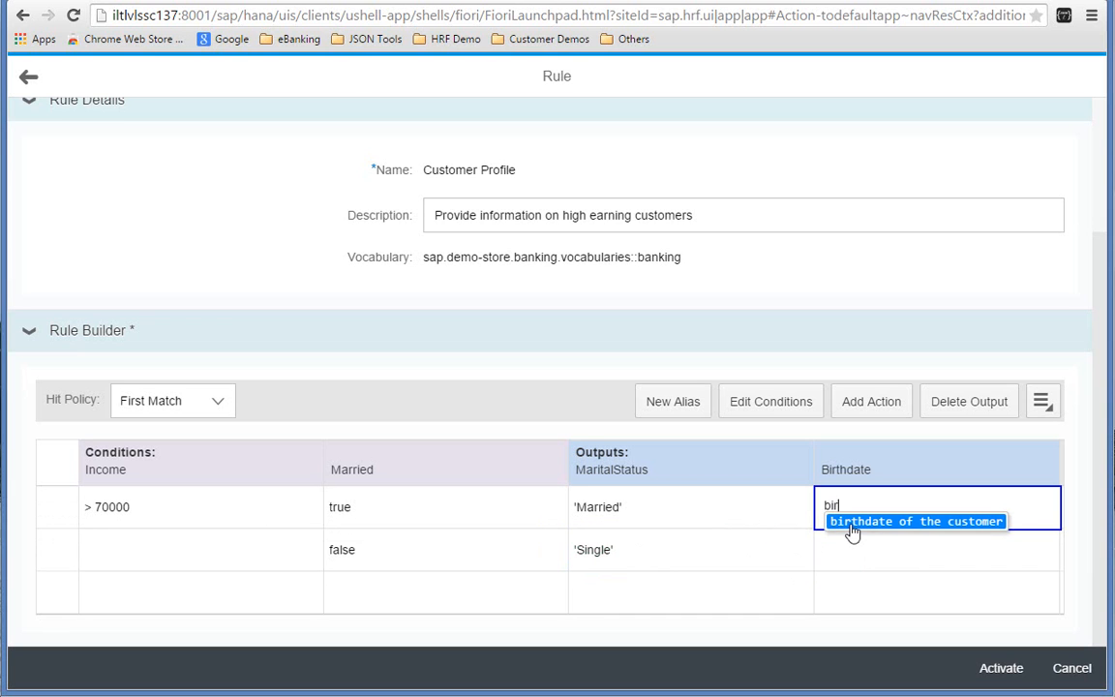
{"action": "left_click", "coordinate": [853, 522]}
{"action": "left_click", "coordinate": [849, 548]}
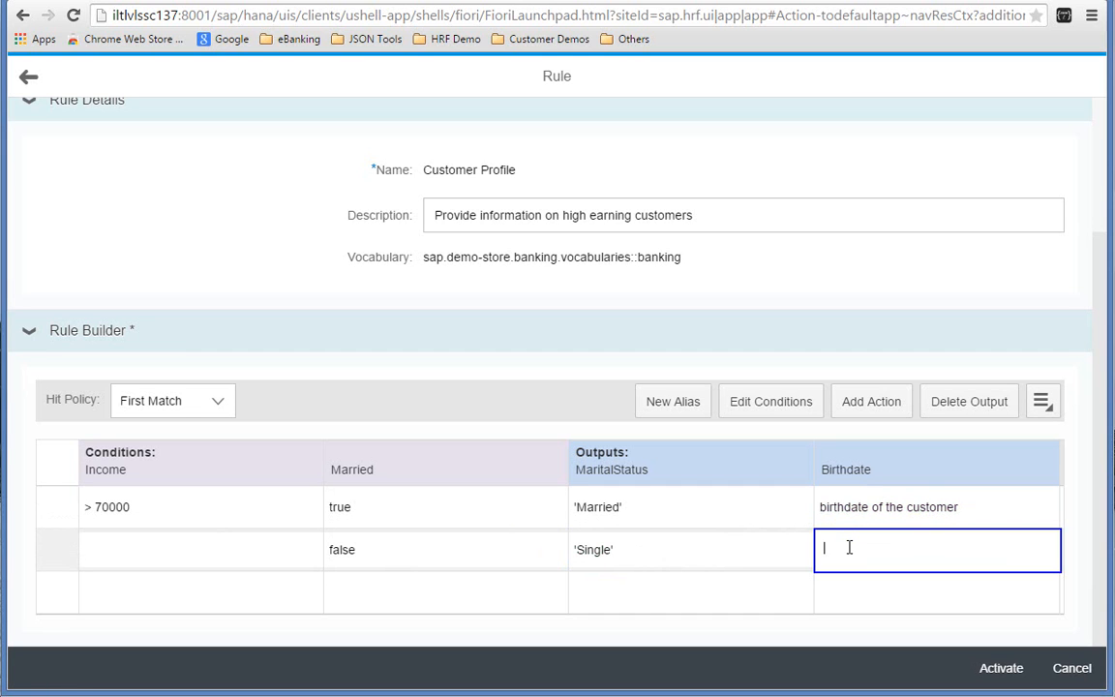
{"action": "type", "text": "bi"}
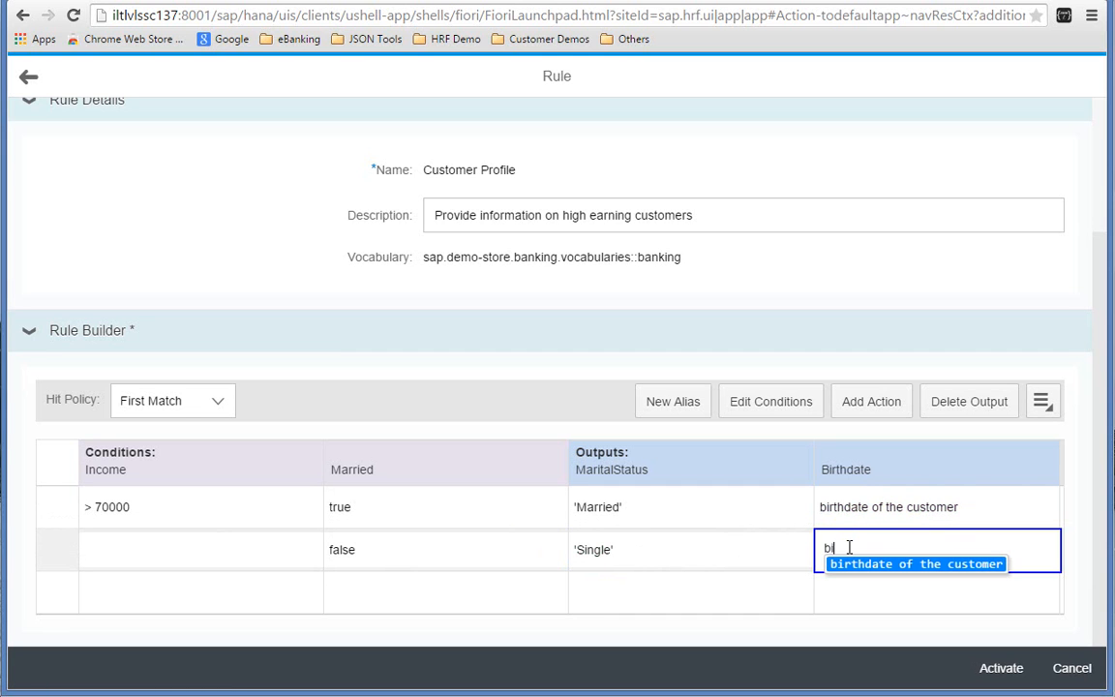
{"action": "left_click", "coordinate": [856, 567]}
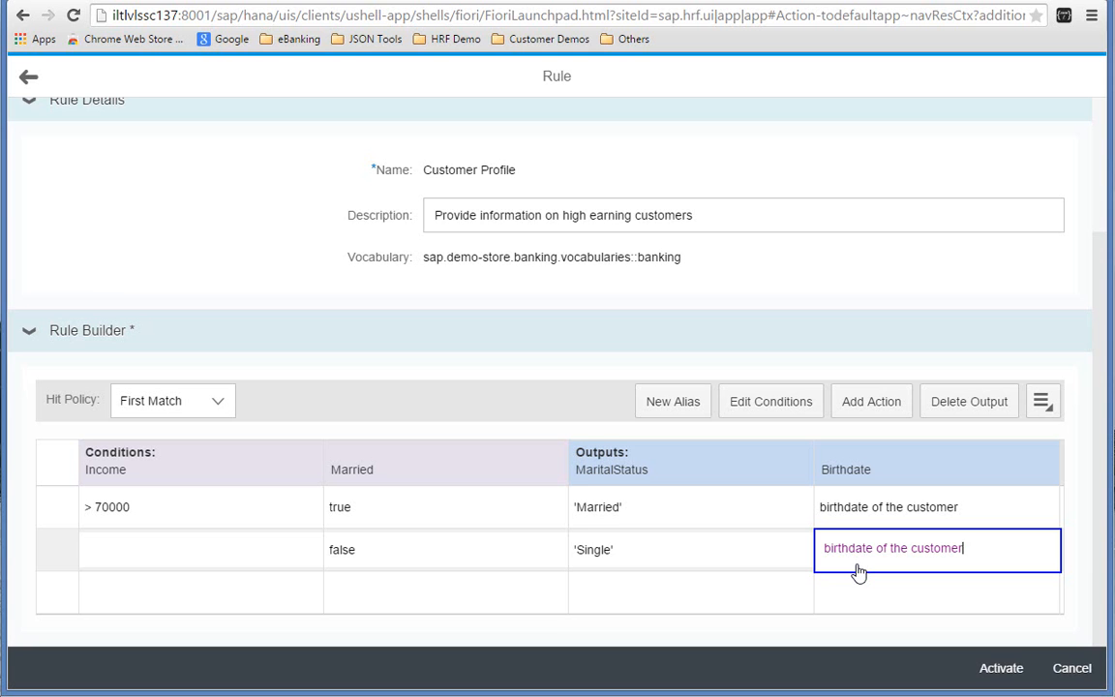
- Add an action to the decision table, assigning SendEmail to the married row with Body 'This married customer is a high earner'
{"action": "left_click", "coordinate": [871, 401]}
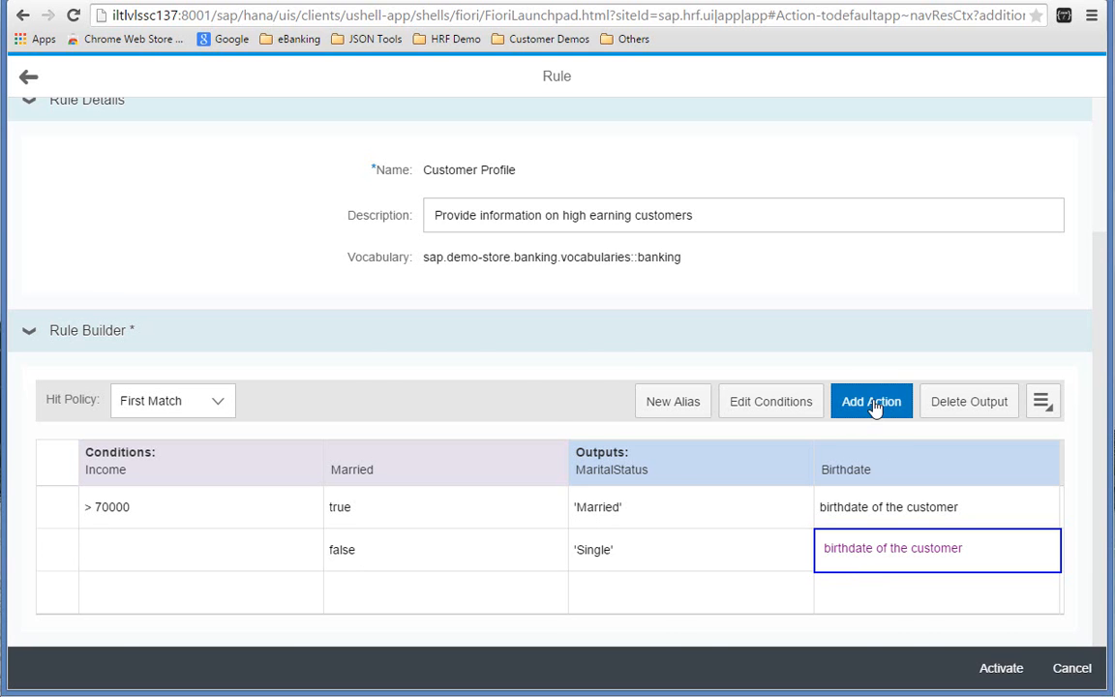
{"action": "scroll", "coordinate": [988, 387], "scroll_direction": "down", "scroll_amount": 2}
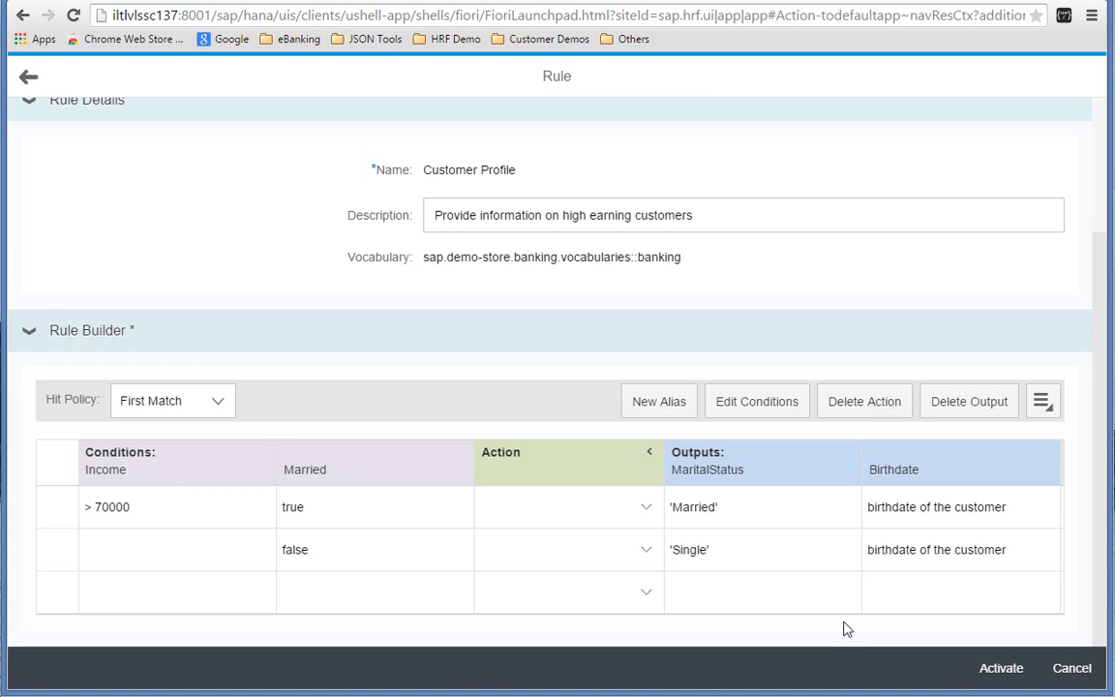
{"action": "left_click", "coordinate": [645, 509]}
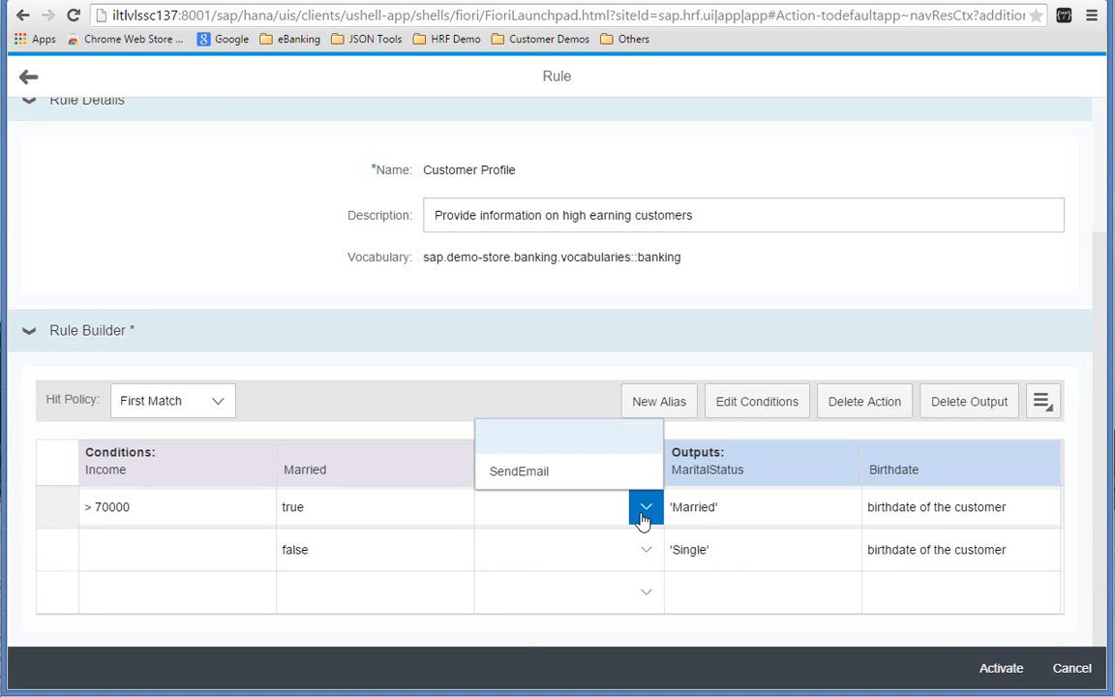
{"action": "left_click", "coordinate": [567, 474]}
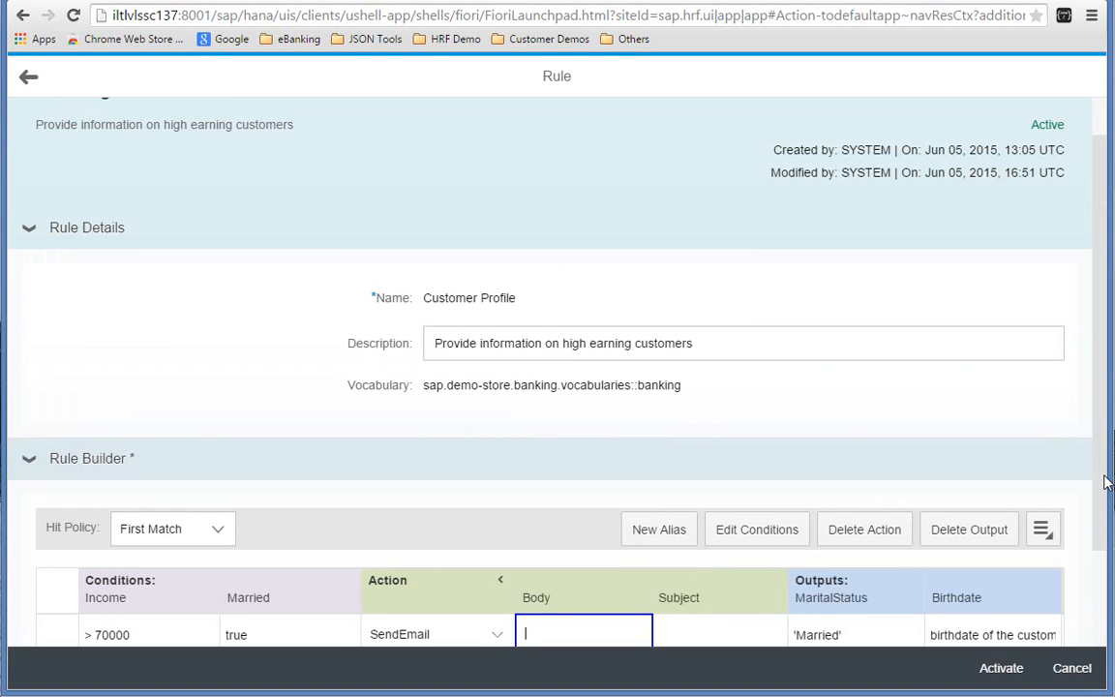
{"action": "scroll", "coordinate": [1110, 484], "scroll_direction": "down", "scroll_amount": 2}
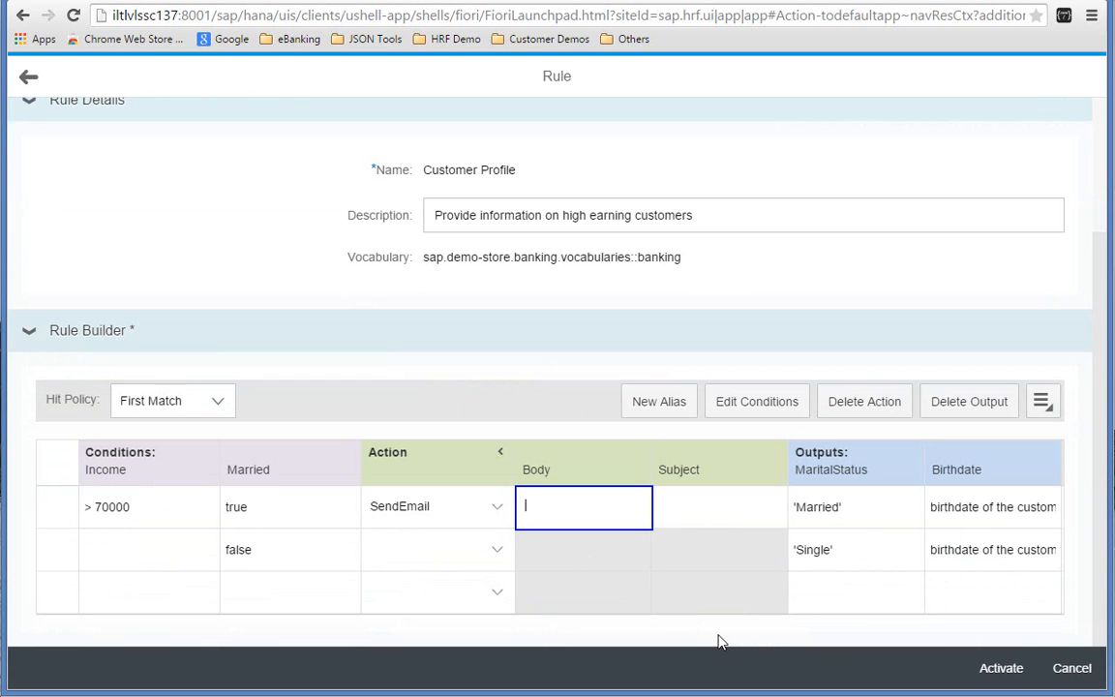
{"action": "type", "text": "'This married customer is a high earner'"}
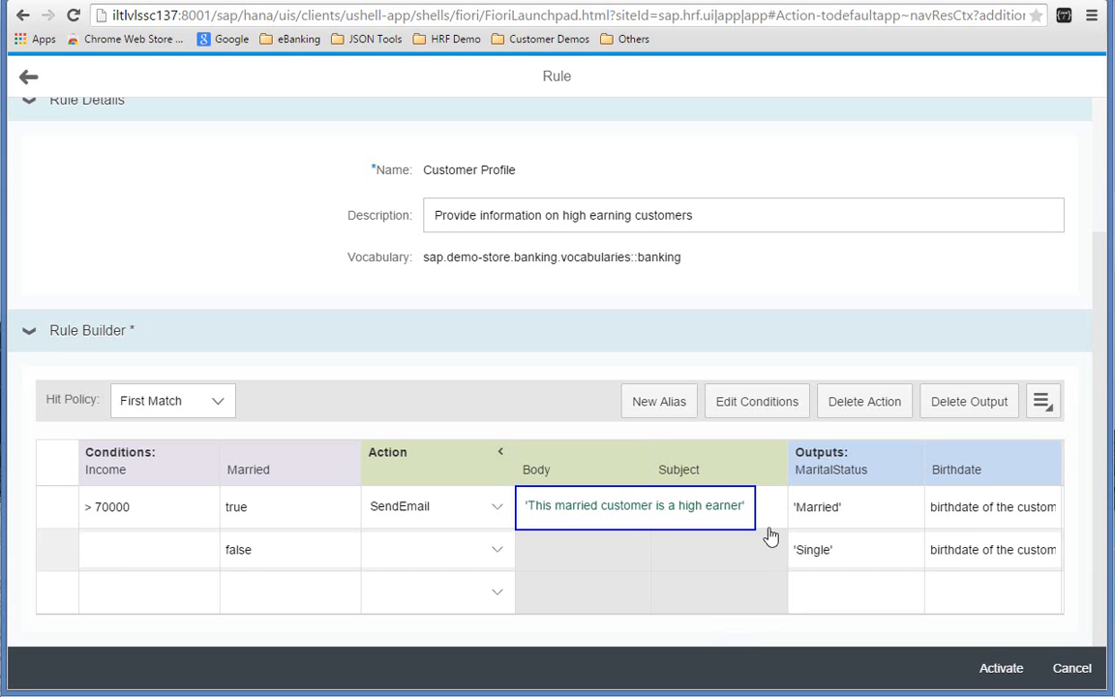
- Set the SendEmail Subject to 'Customer Profile' in the married row and activate the rule
{"action": "left_click", "coordinate": [776, 507]}
{"action": "type", "text": "''"}
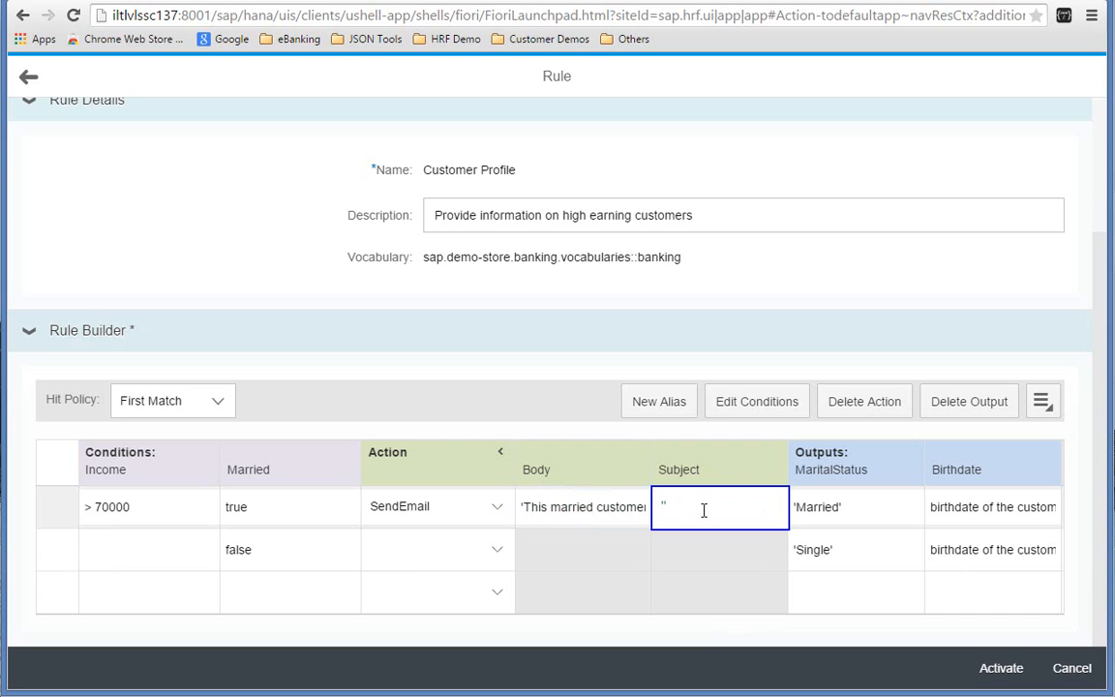
{"action": "type", "text": "Customer Profile"}
{"action": "left_click", "coordinate": [864, 526]}
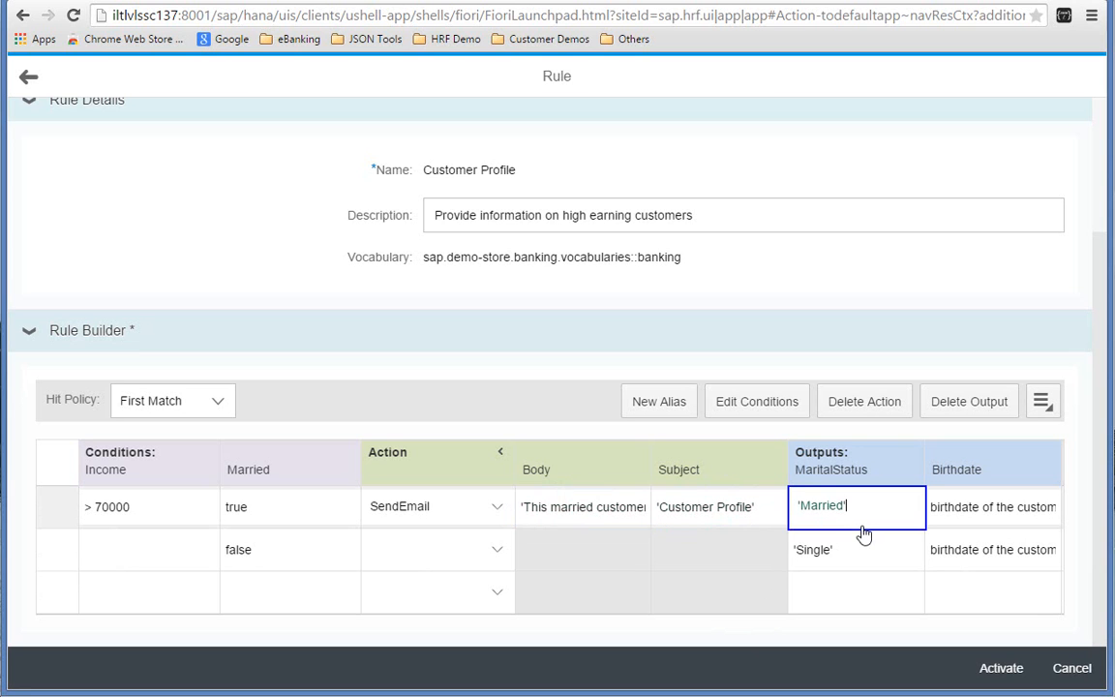
{"action": "left_click", "coordinate": [996, 677]}
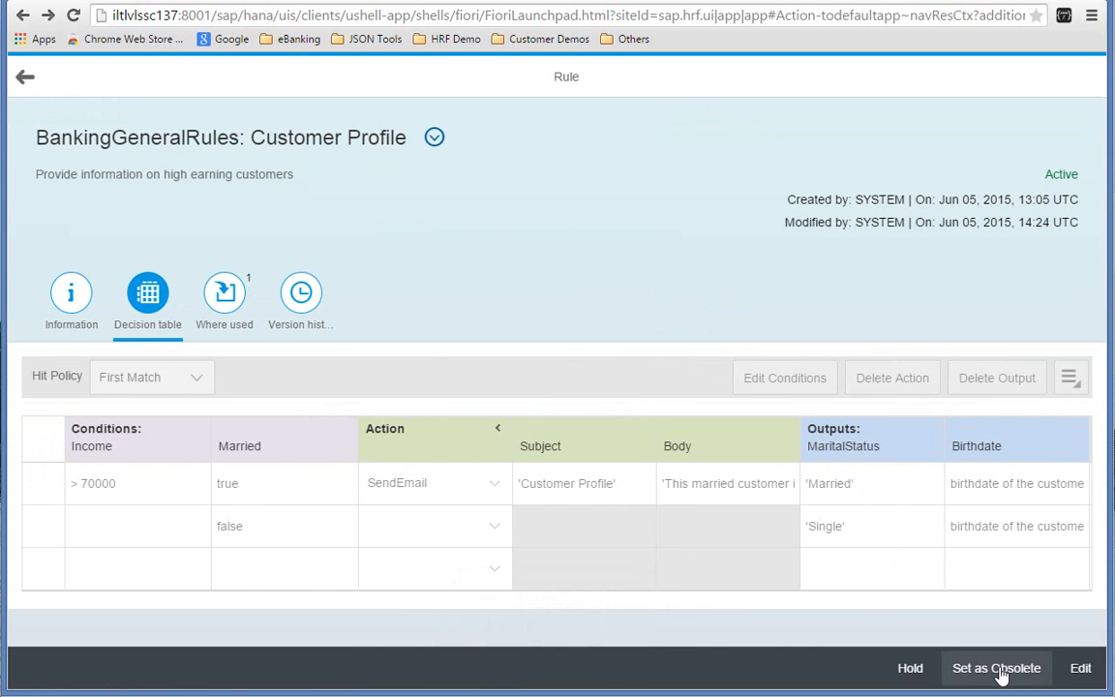
- Open the Profiling rule service that uses this rule, test it, and expand the Customer Profile results
{"action": "left_click", "coordinate": [225, 301]}
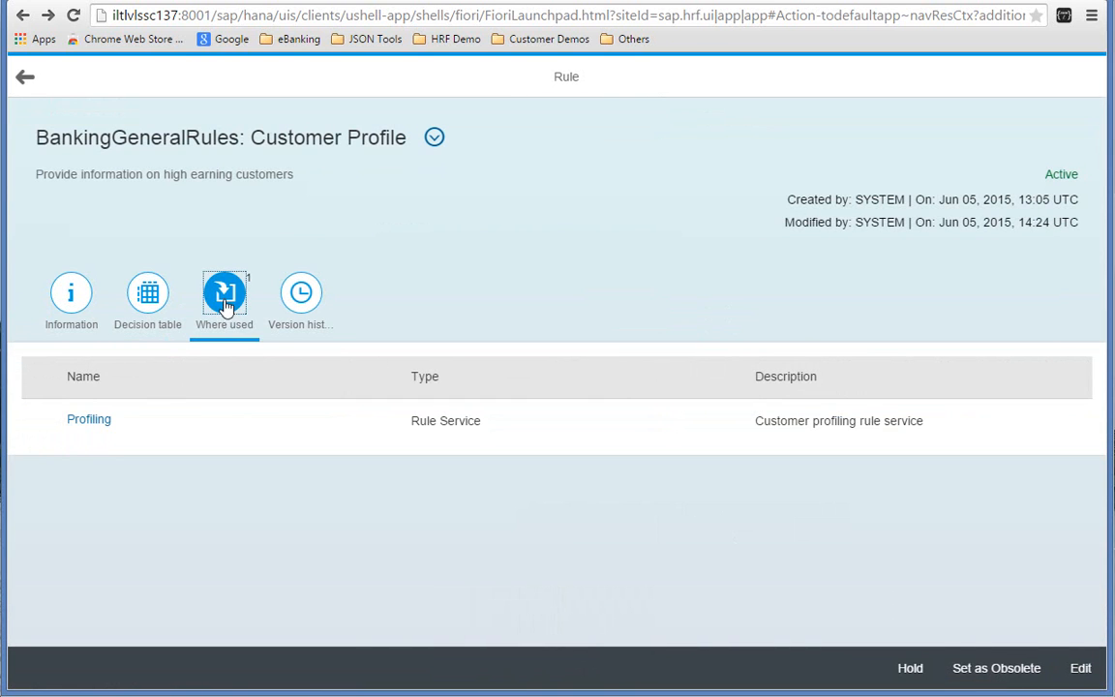
{"action": "left_click", "coordinate": [86, 423]}
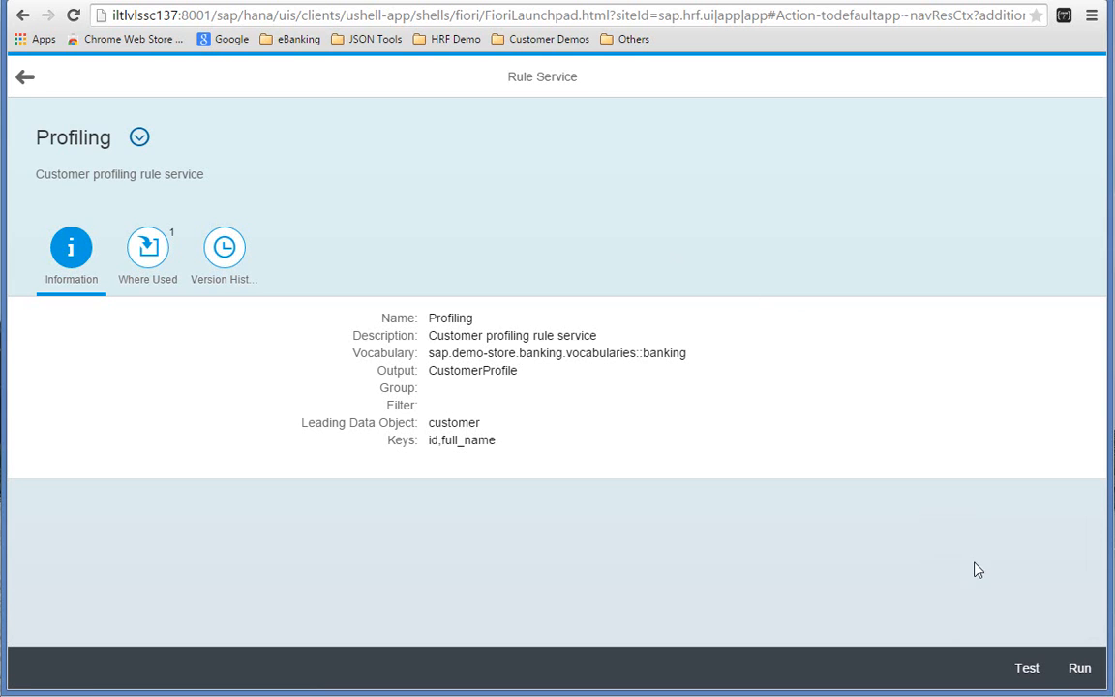
{"action": "left_click", "coordinate": [1026, 669]}
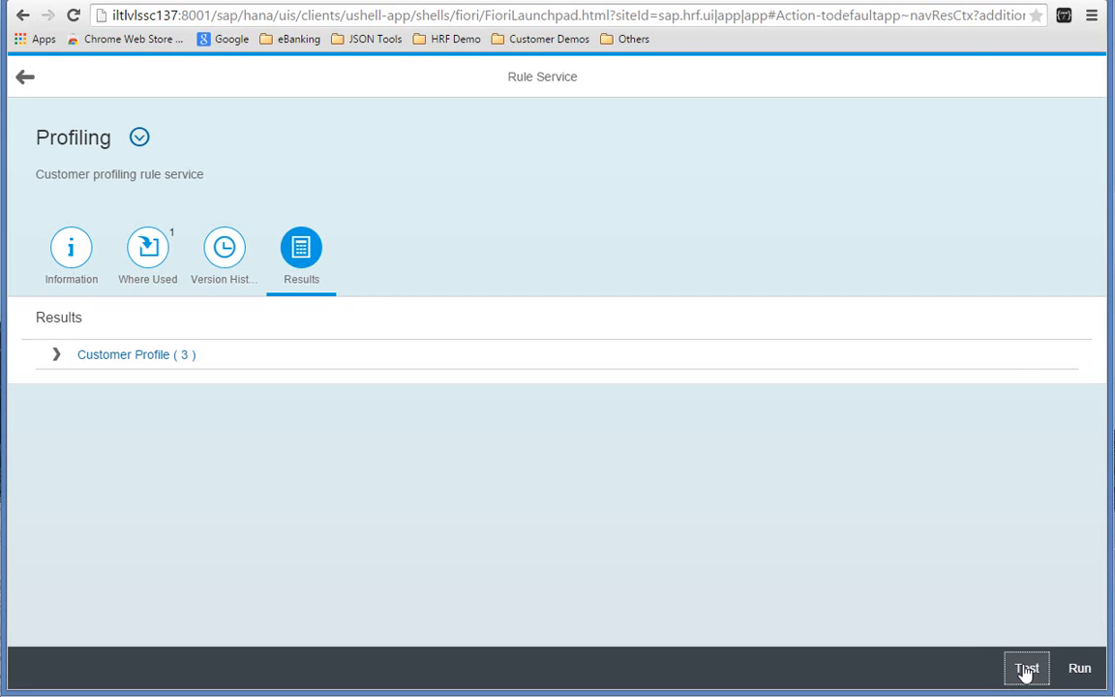
{"action": "left_click", "coordinate": [55, 355]}
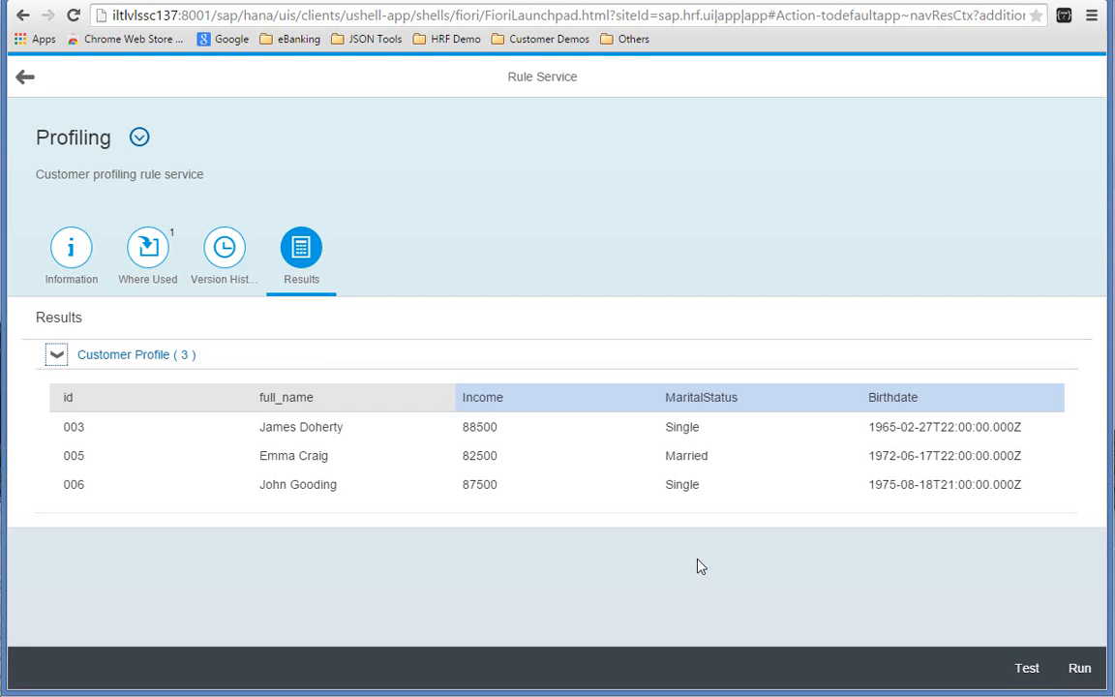
- Run the Profiling rule service, switch to Outlook, and read and close the unread Customer Profile email
{"action": "left_click", "coordinate": [1077, 668]}
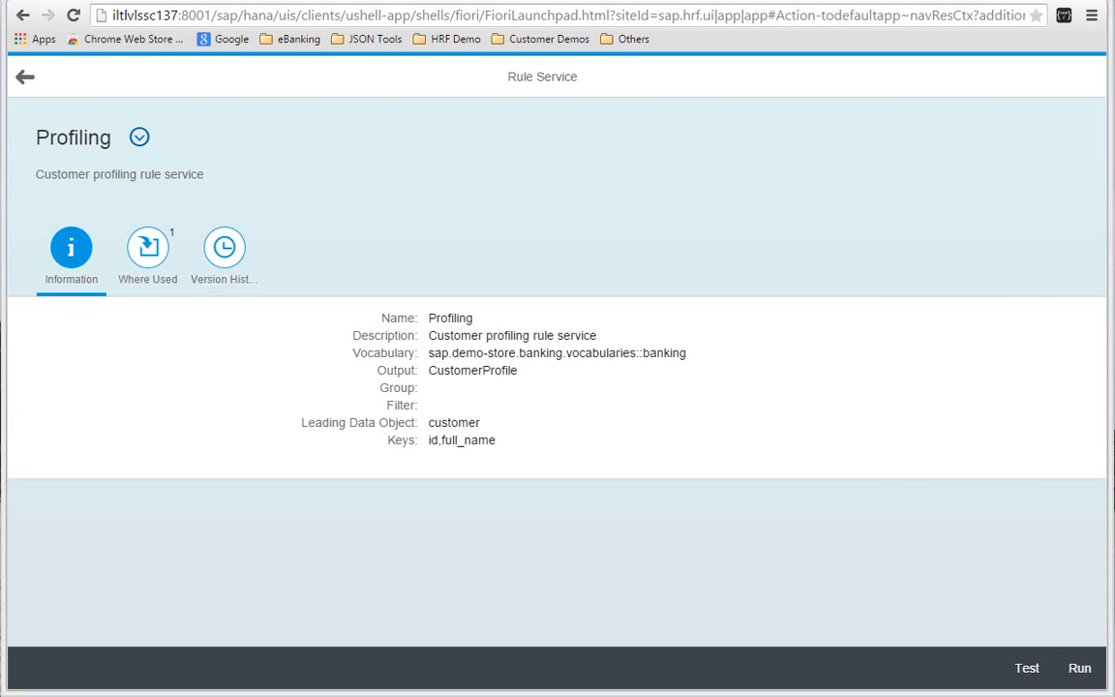
{"action": "key", "text": "alt+Tab"}
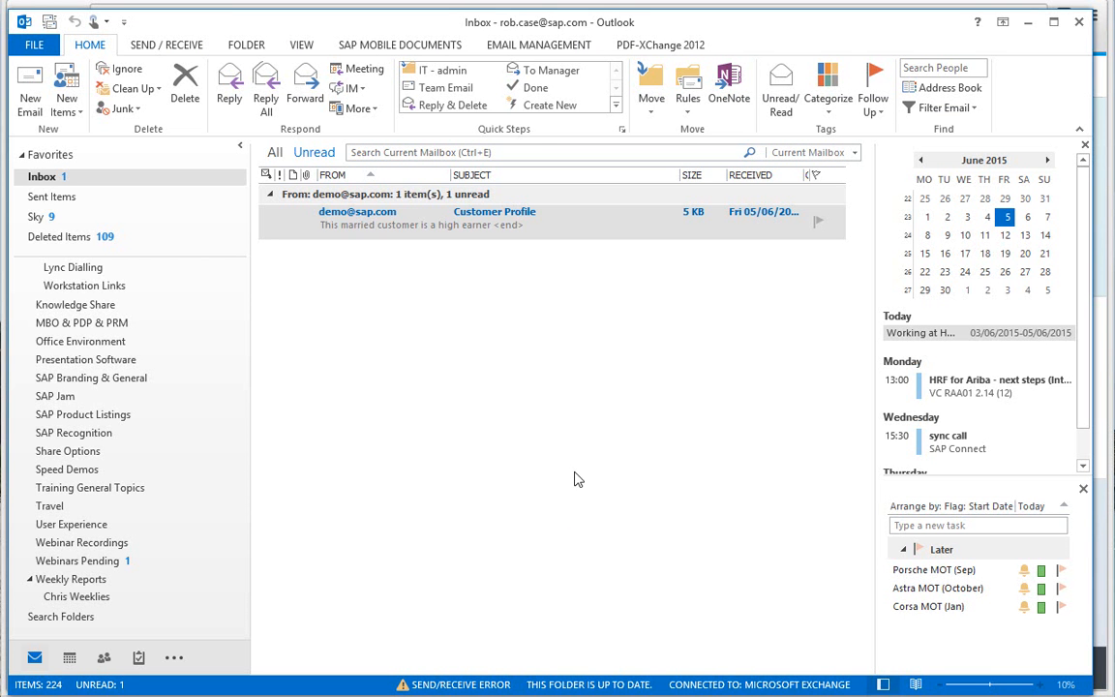
{"action": "double_click", "coordinate": [412, 225]}
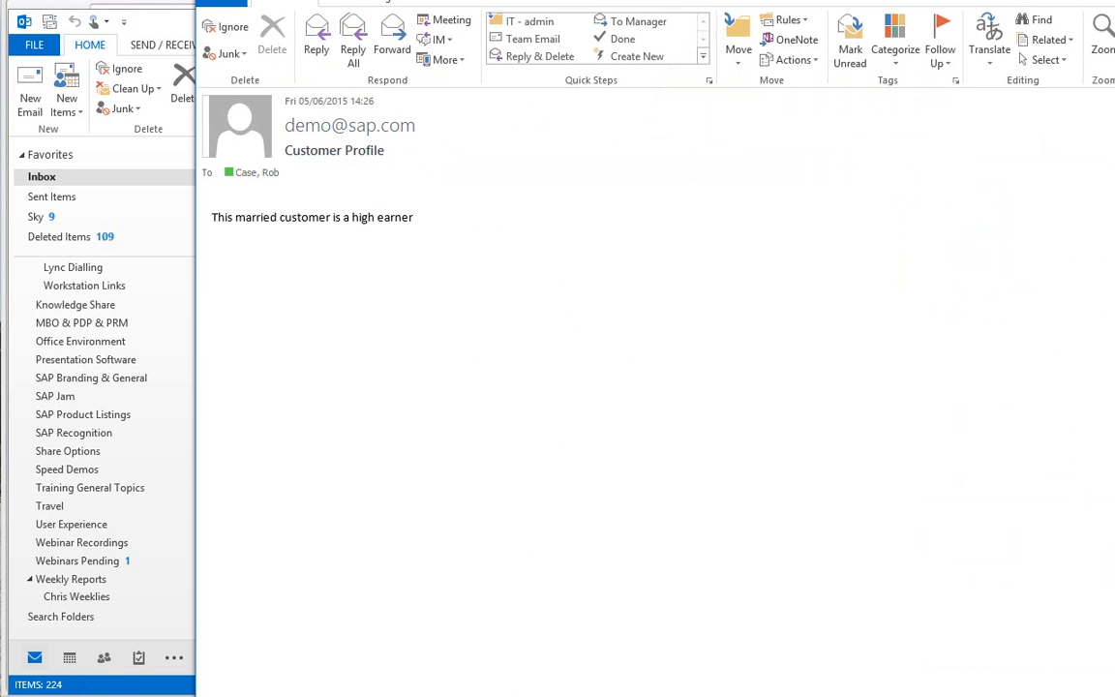
{"action": "key", "text": "alt+F4"}
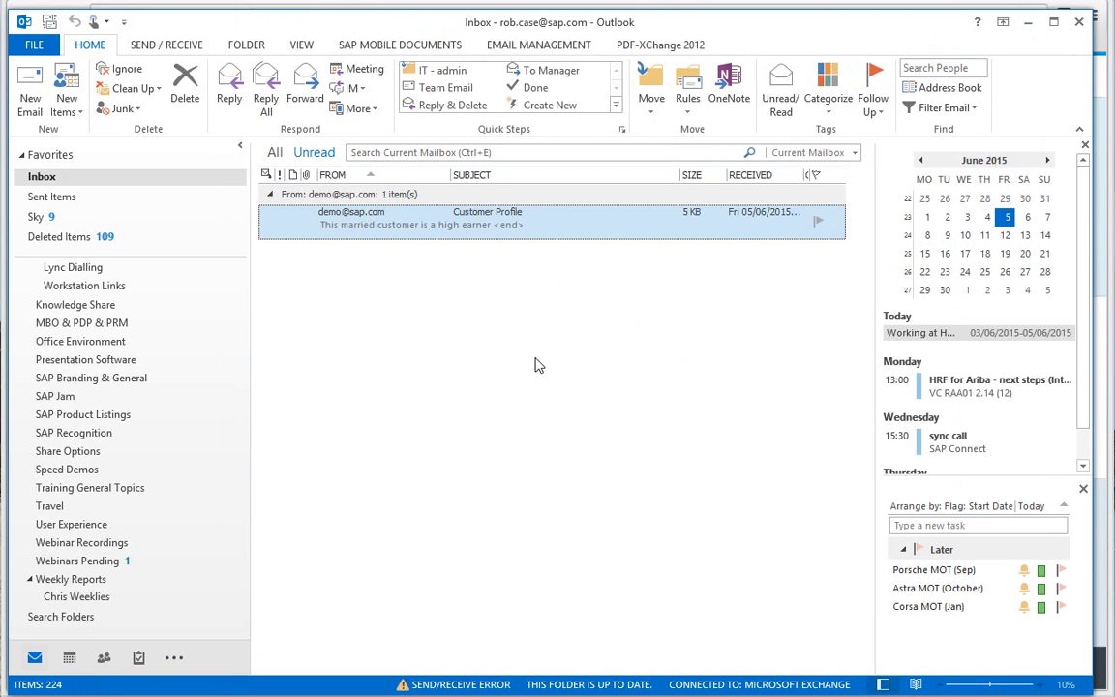